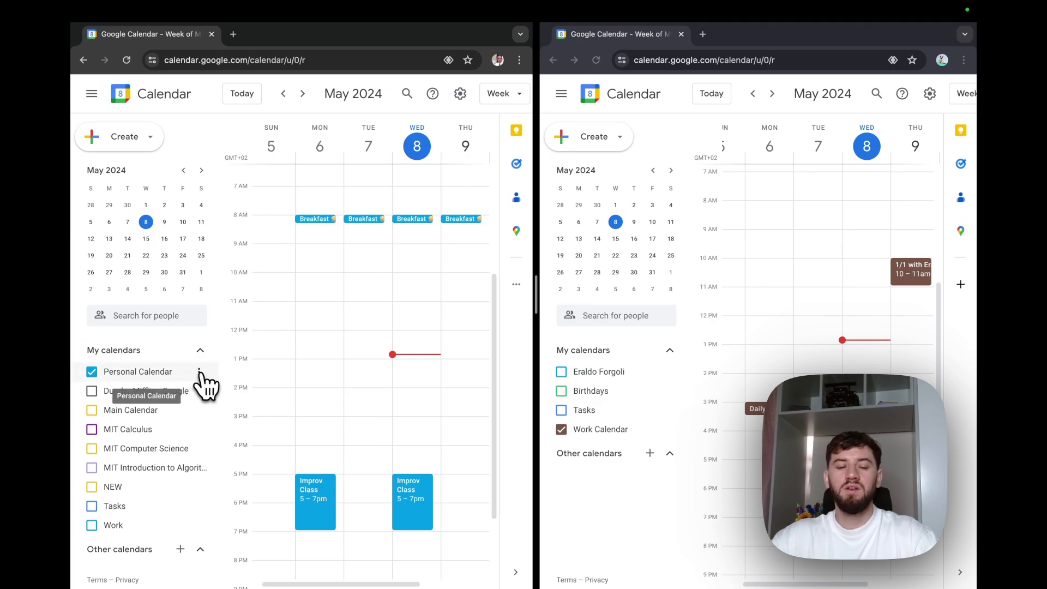
- Make the Personal Calendar available to the public in its sharing settings
click(199, 372)
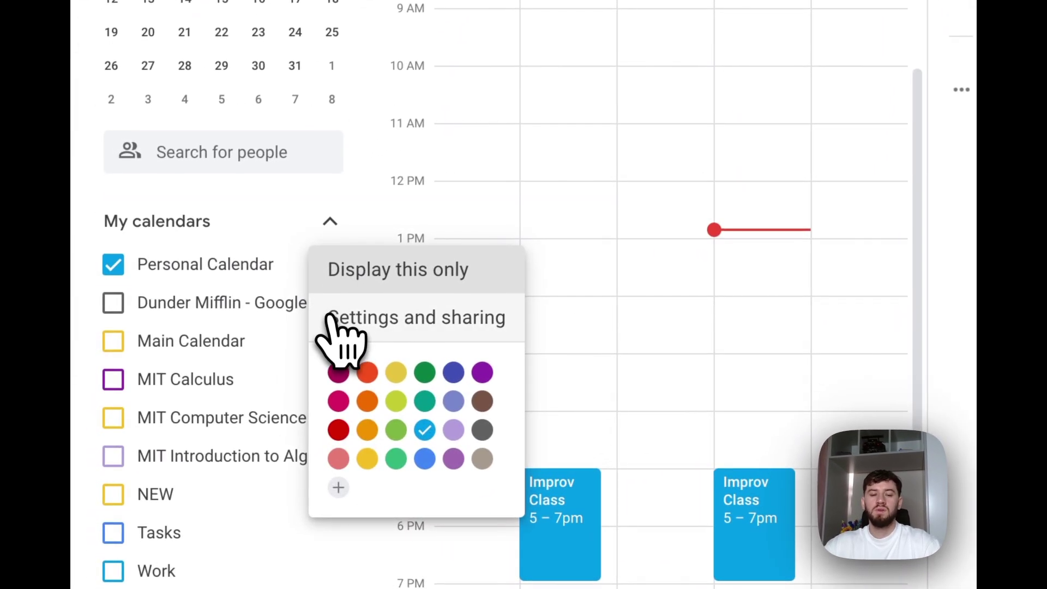
click(331, 319)
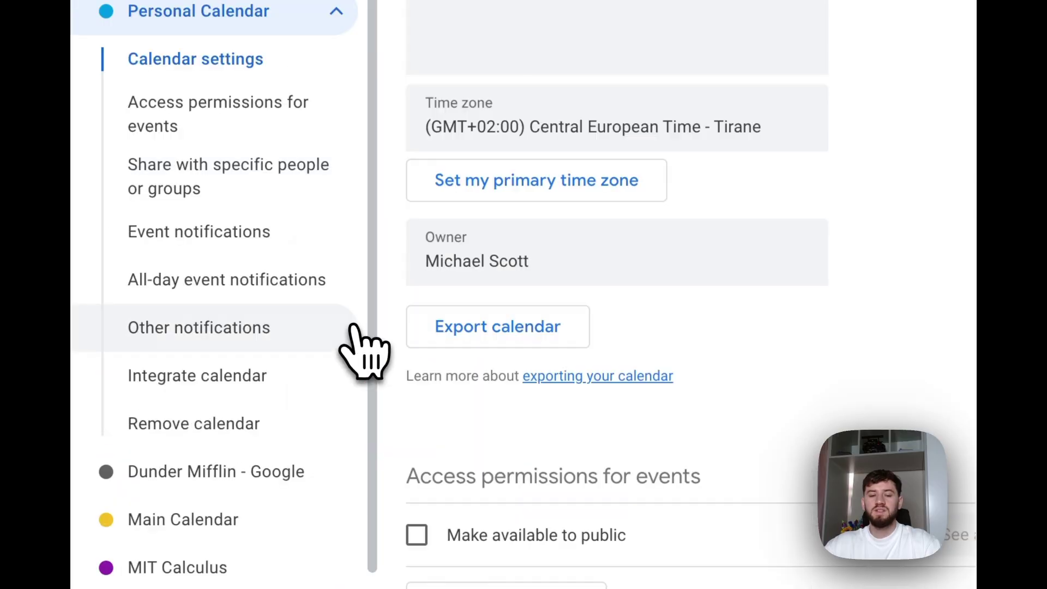
scroll(335, 385, down, 1)
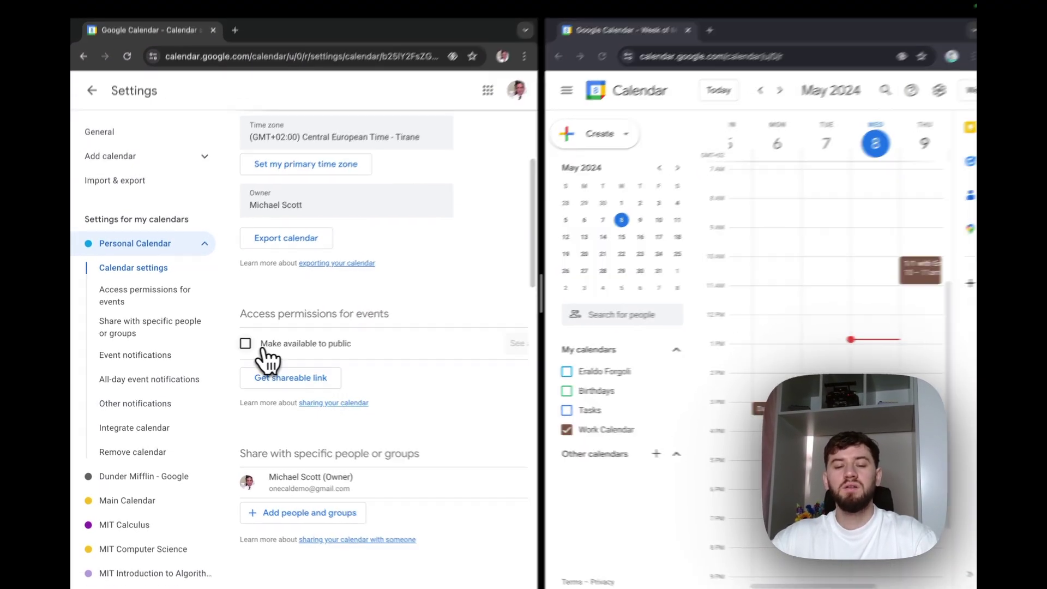
click(264, 350)
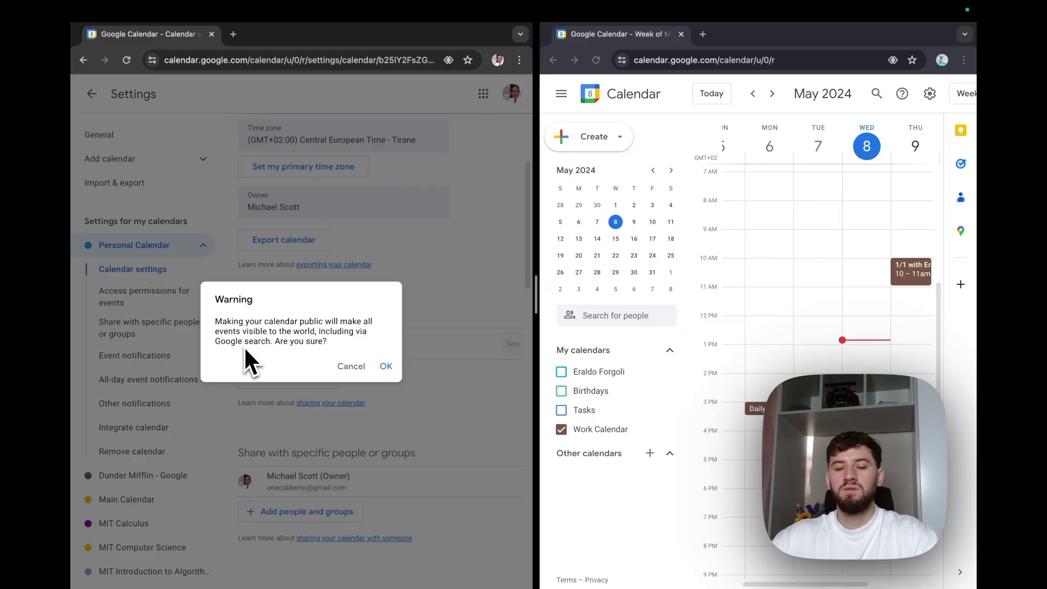
click(387, 366)
- Select the Personal Calendar's public address in iCal format for copying
scroll(394, 374, down, 10)
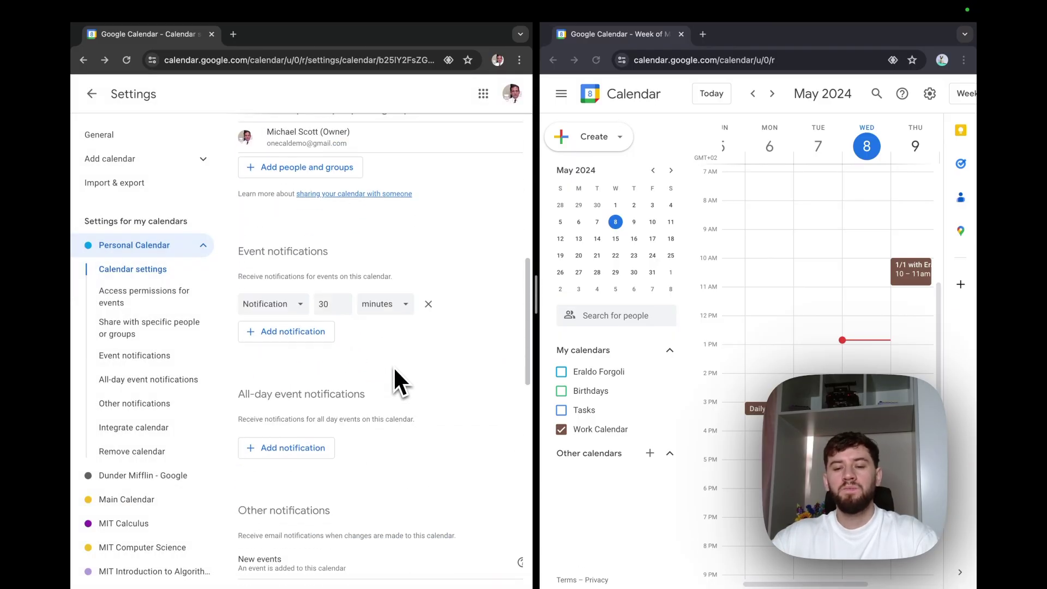
scroll(394, 363, down, 3)
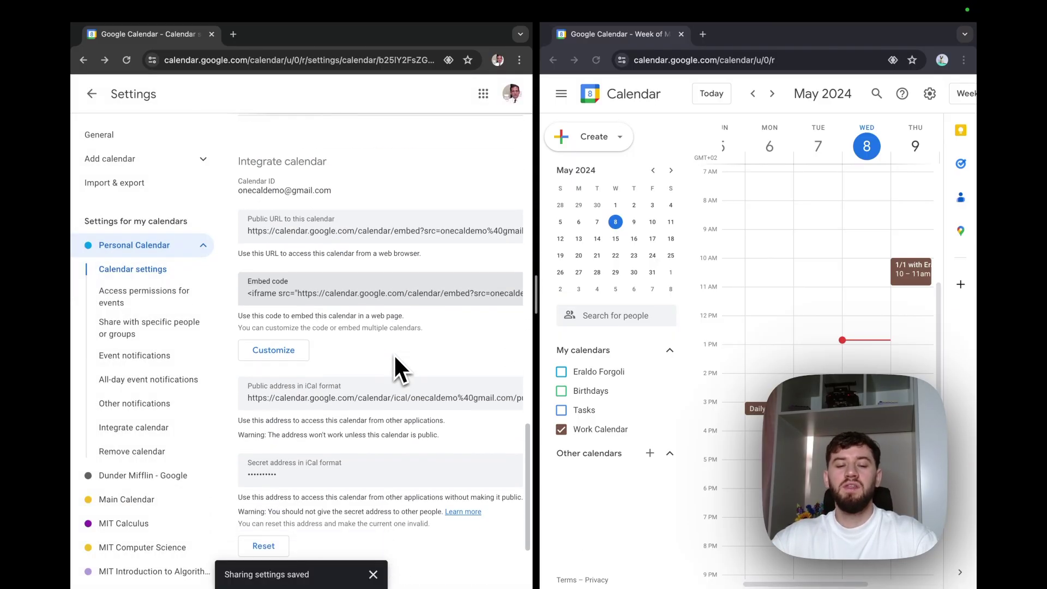
click(299, 358)
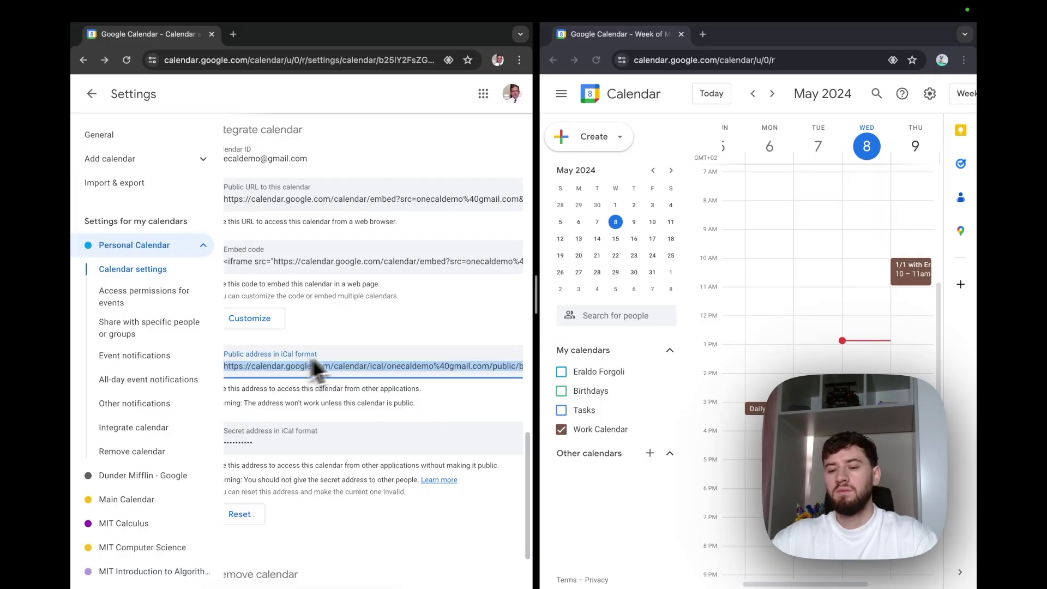
- In the work account, add the Personal Calendar from its pasted iCal URL and return to the week view
click(609, 338)
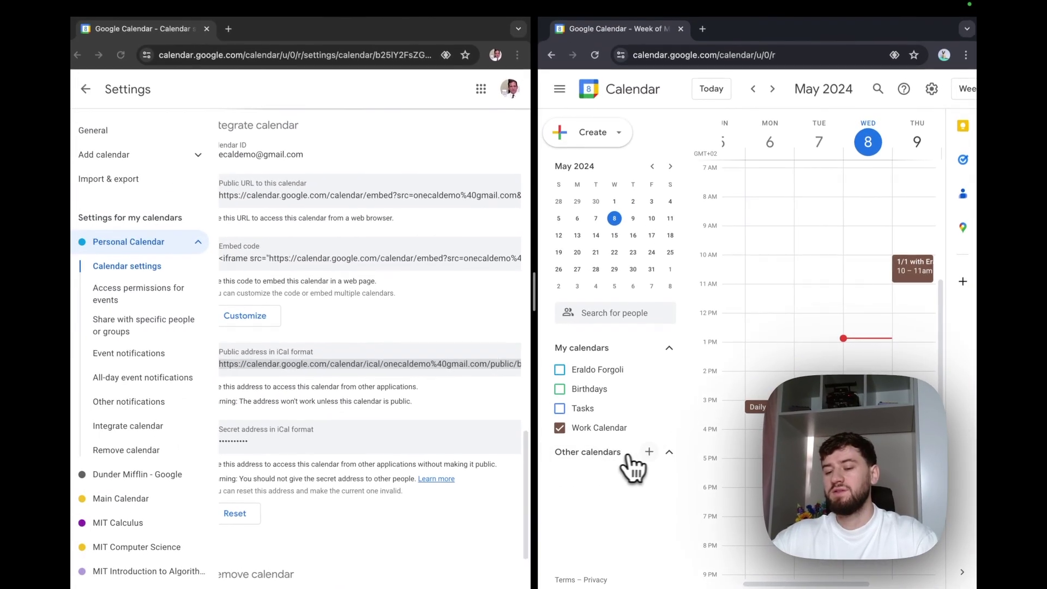
click(649, 453)
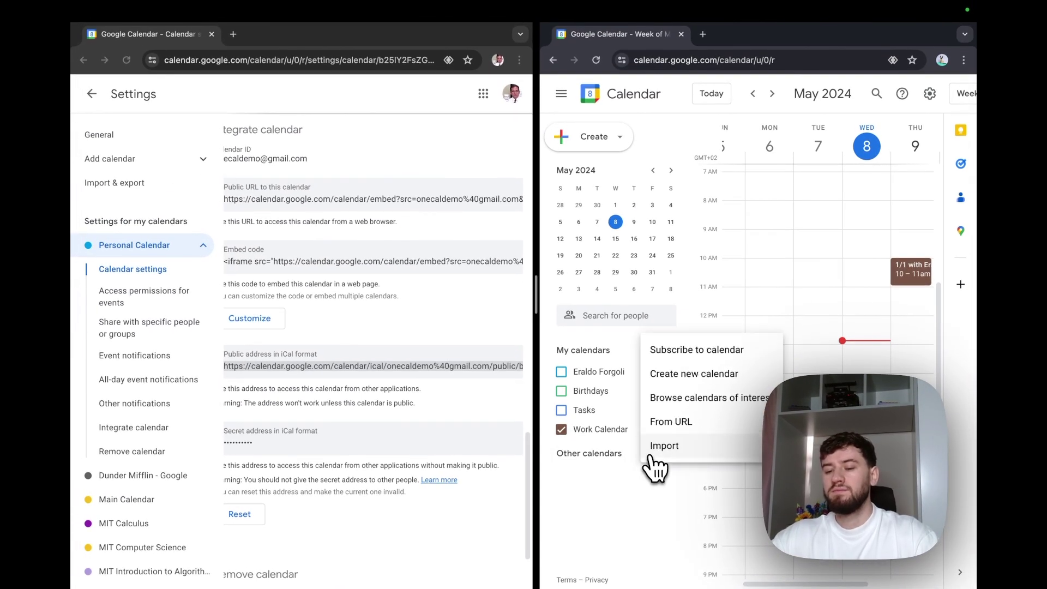
click(670, 422)
click(771, 170)
key(super+v)
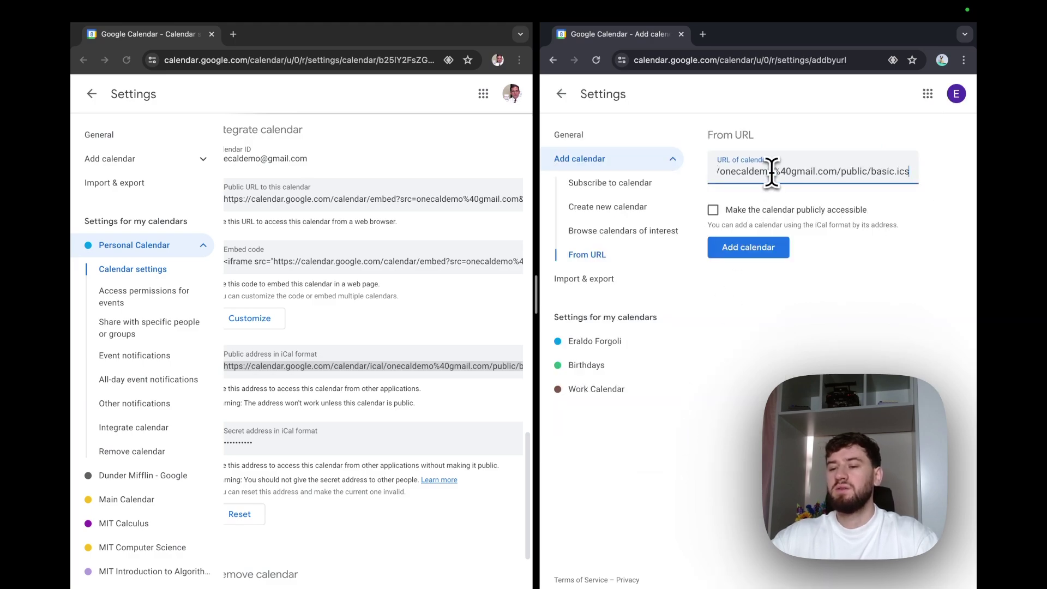
click(748, 250)
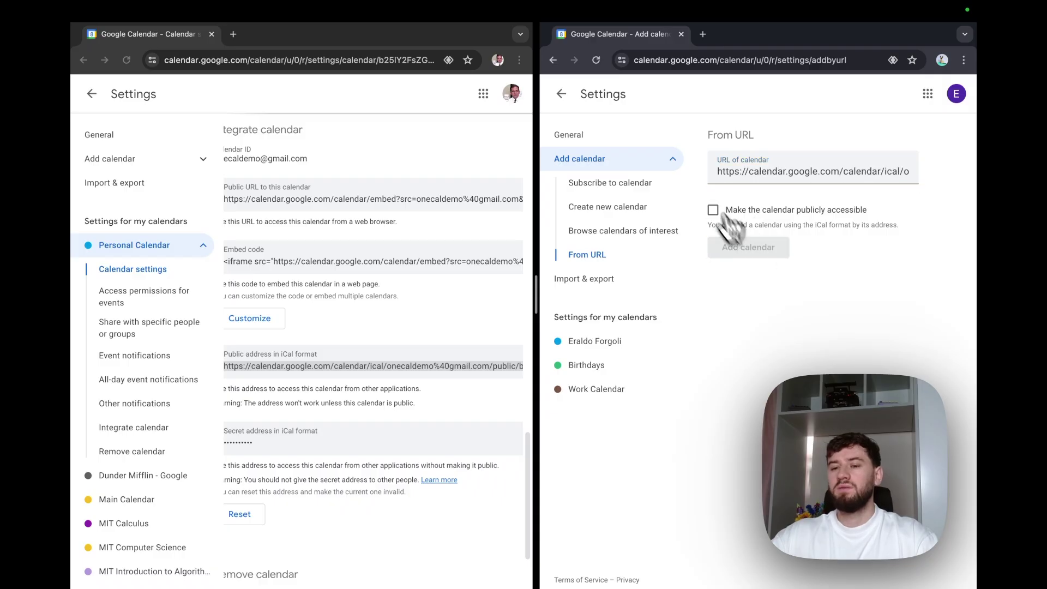
click(561, 94)
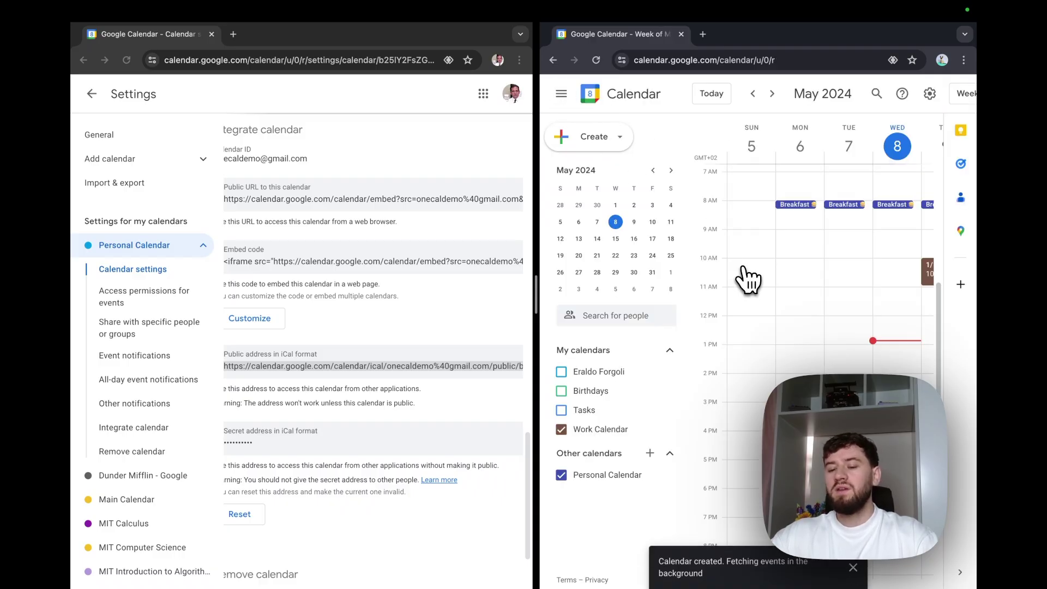
scroll(748, 278, down, 1)
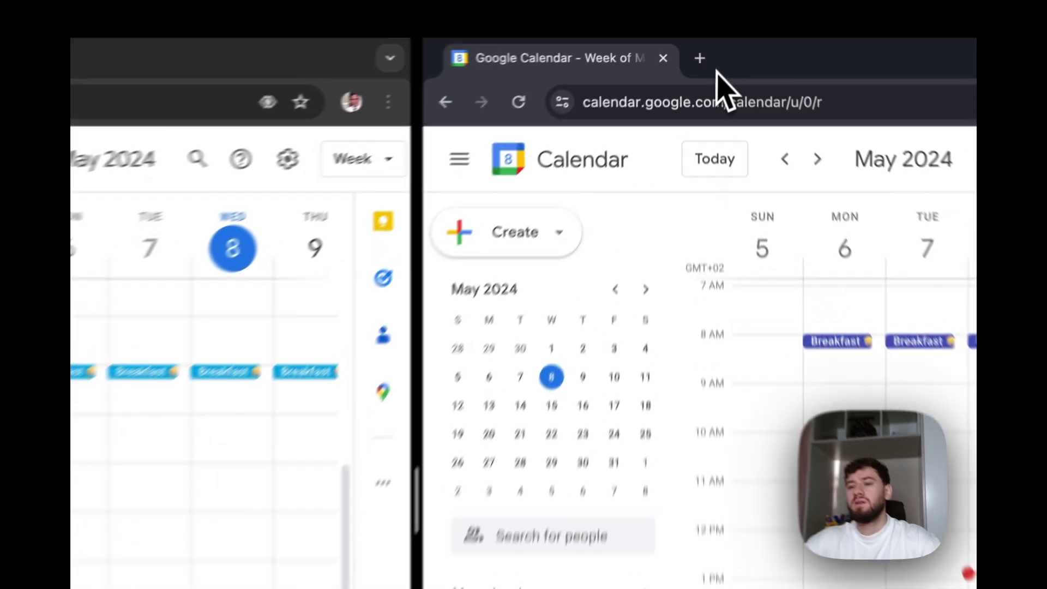
click(451, 58)
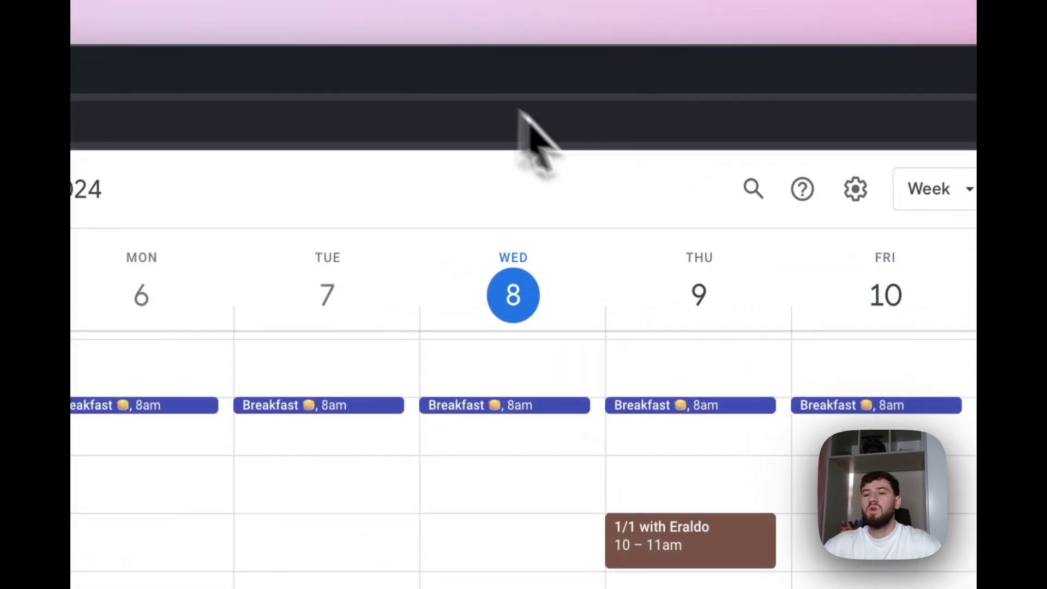
- Load onecal.io in a new tab and scroll through its homepage
key(super+t)
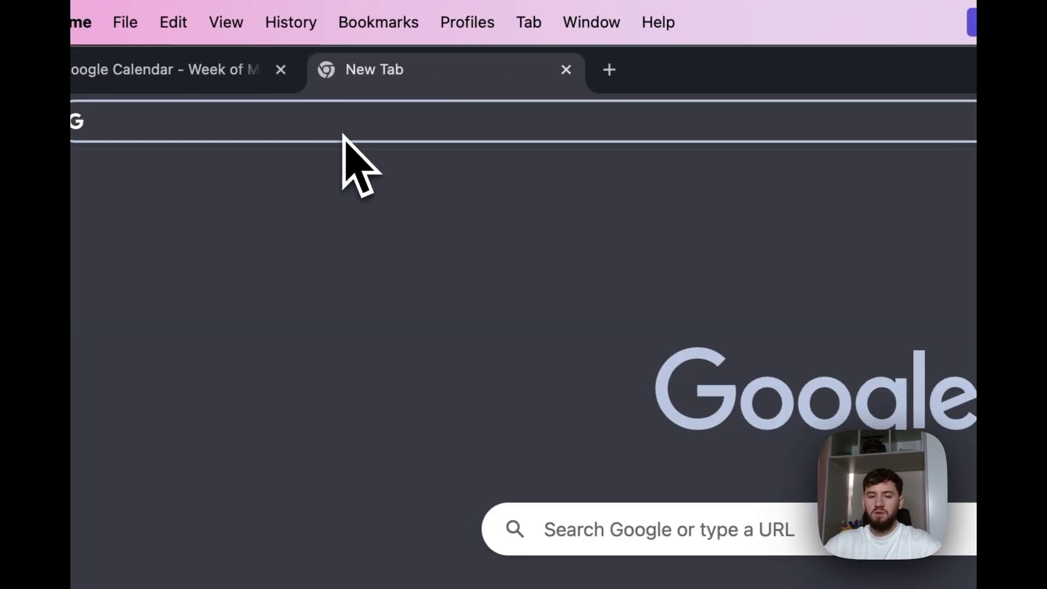
text(one)
key(Return)
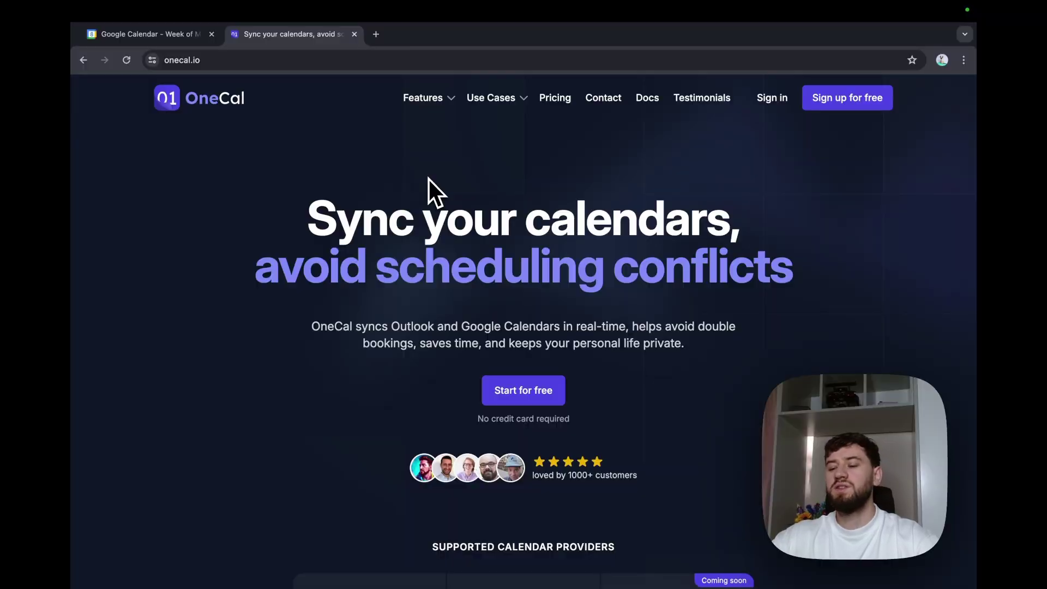
scroll(427, 211, down, 9)
scroll(424, 218, down, 1)
scroll(424, 218, down, 2)
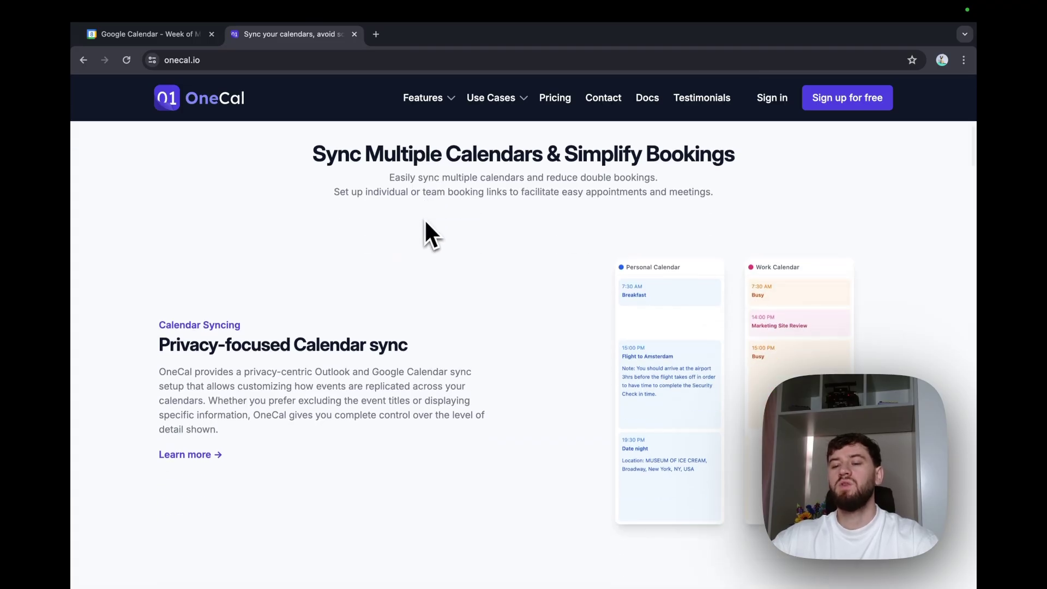
scroll(632, 272, down, 1)
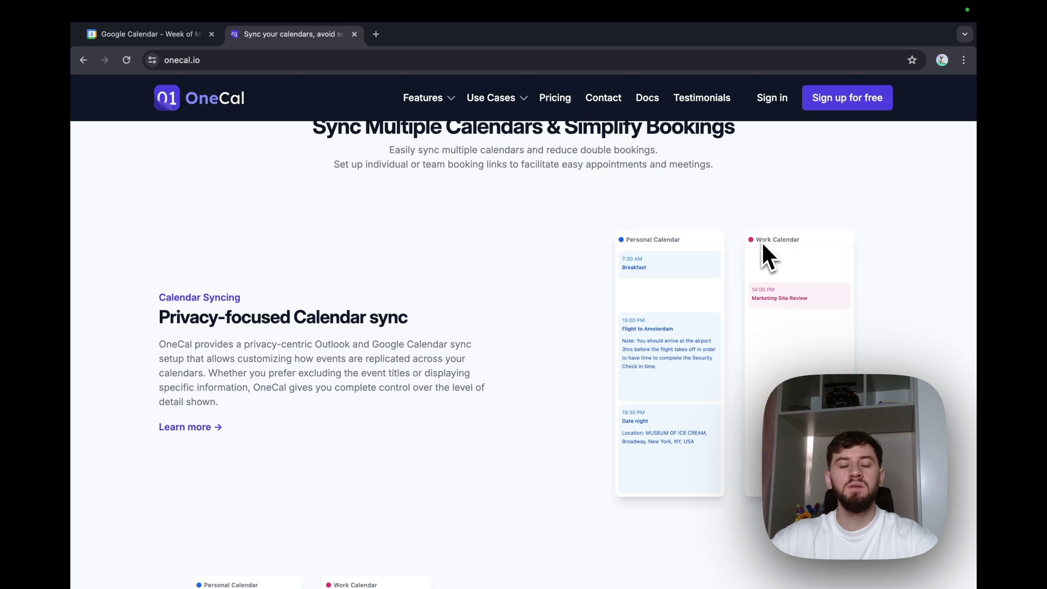
scroll(762, 245, down, 9)
scroll(761, 256, down, 2)
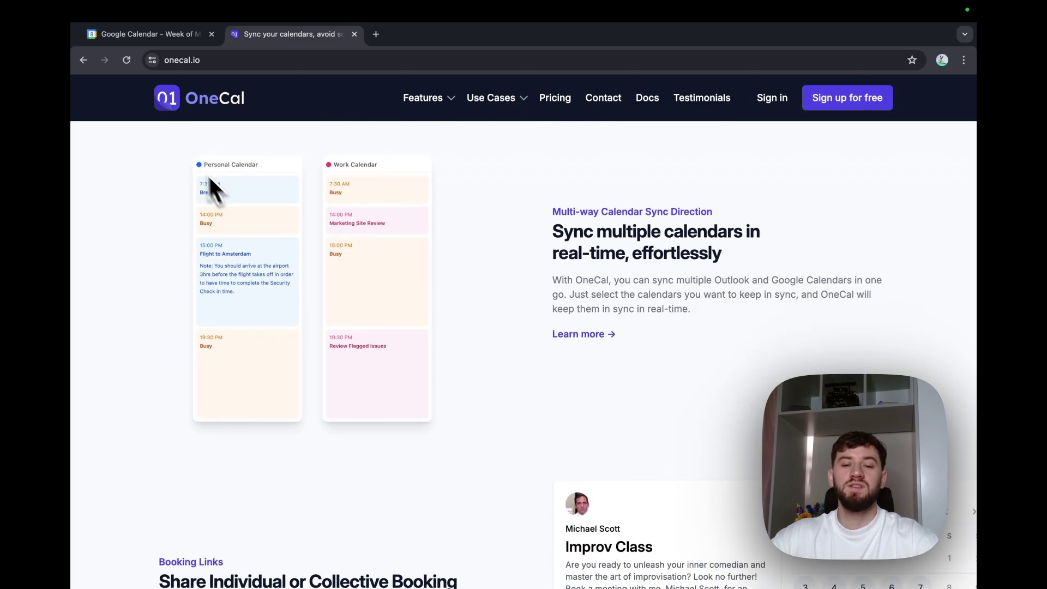
scroll(467, 299, up, 15)
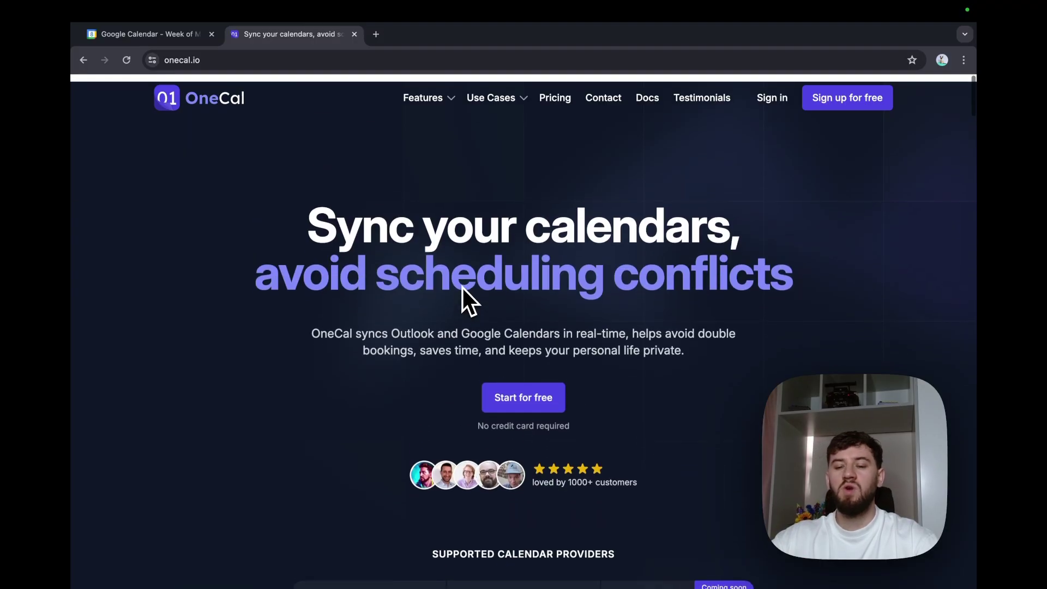
- Sign up for a free OneCal account with Google
click(527, 367)
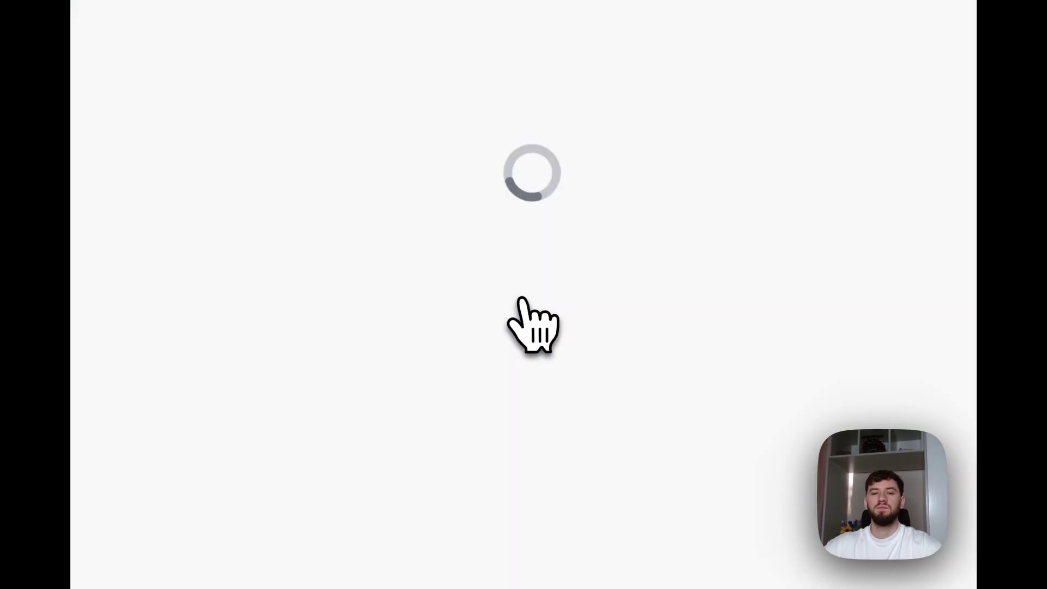
click(283, 225)
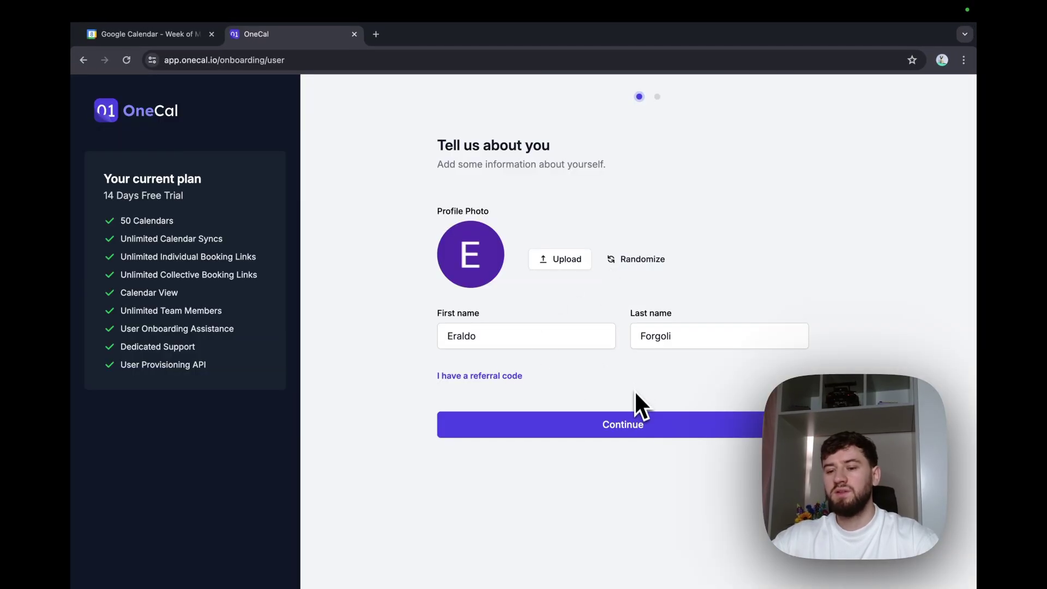
click(631, 428)
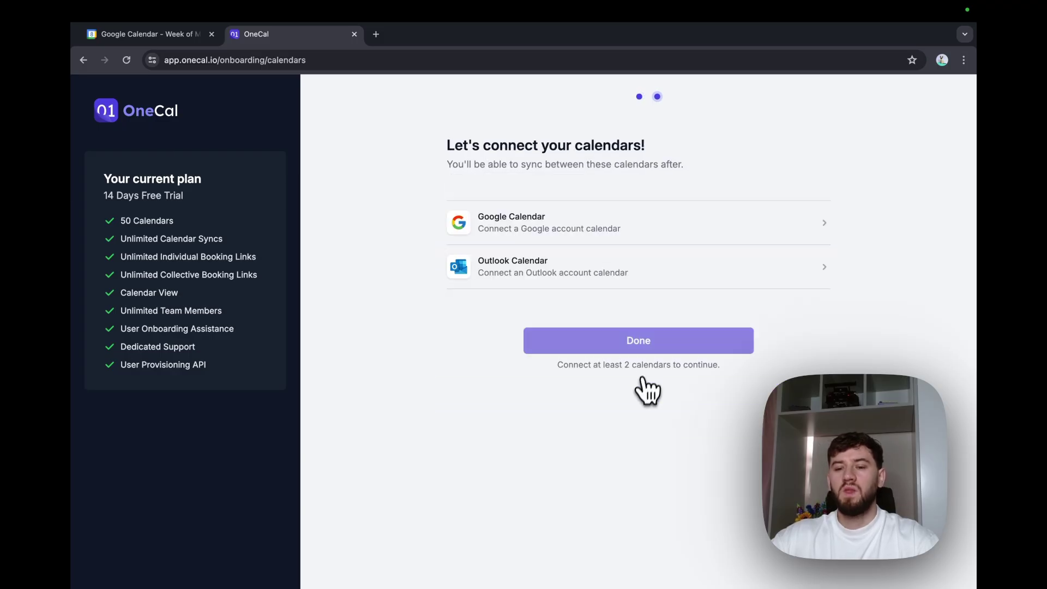
- Connect Google Calendar, import the Personal and Work calendars, and begin a new sync
click(542, 233)
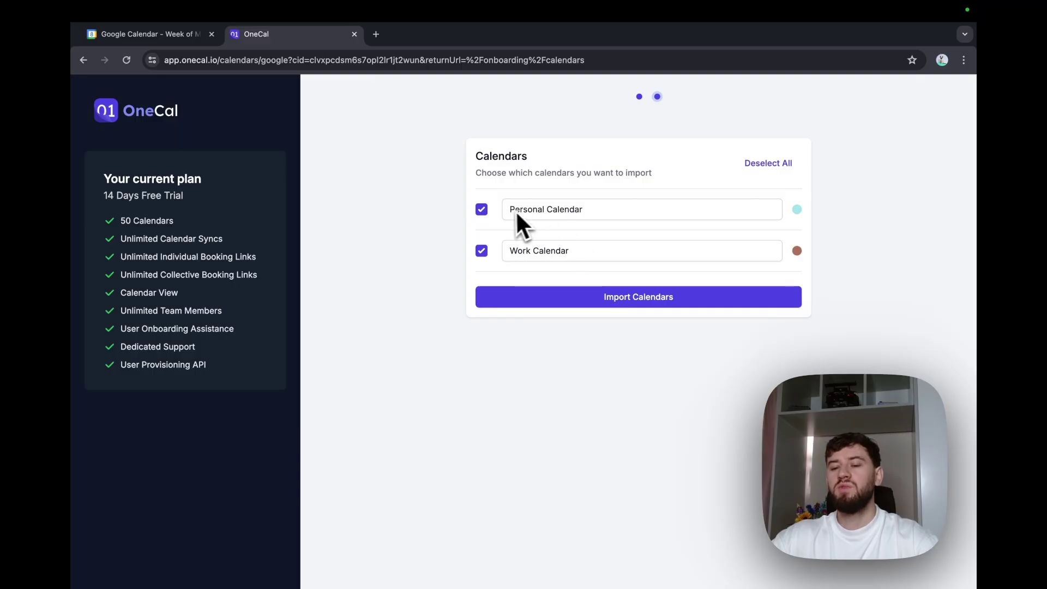
click(618, 300)
click(635, 277)
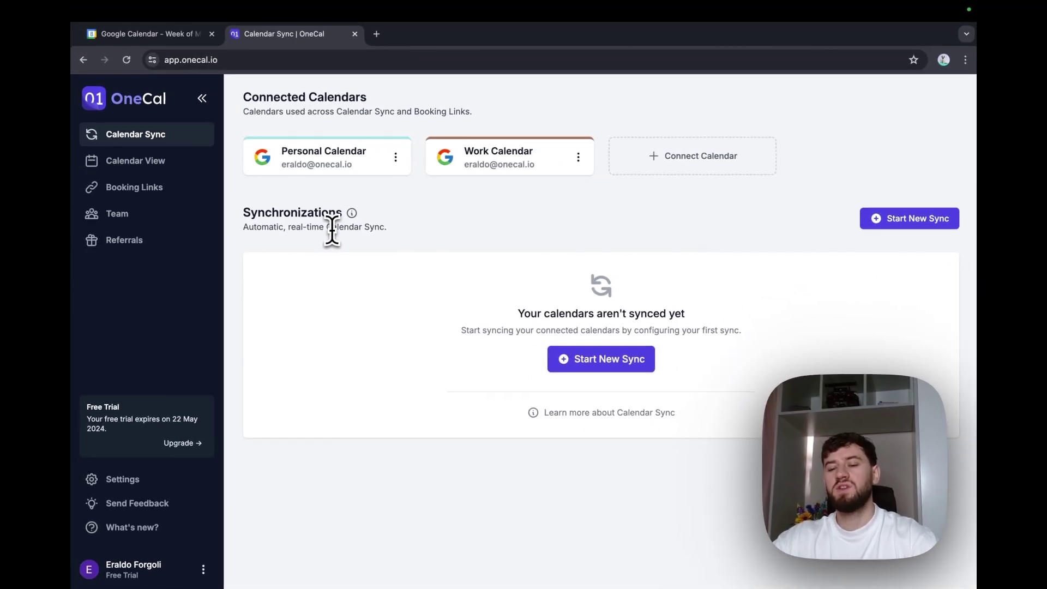
click(610, 365)
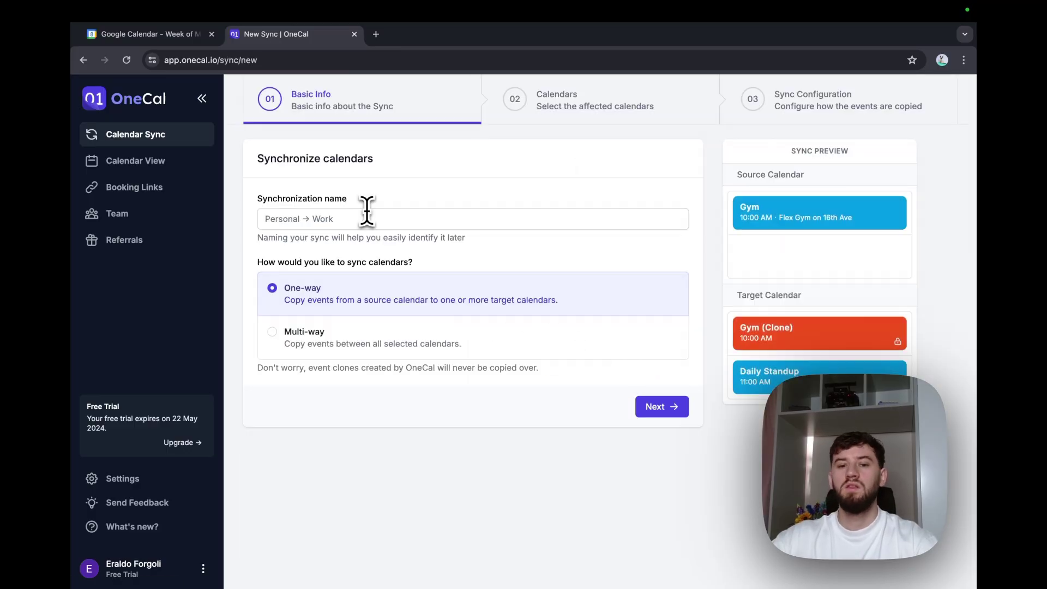
- Name the sync Personal ↔ Work and set it to multi-way
click(350, 216)
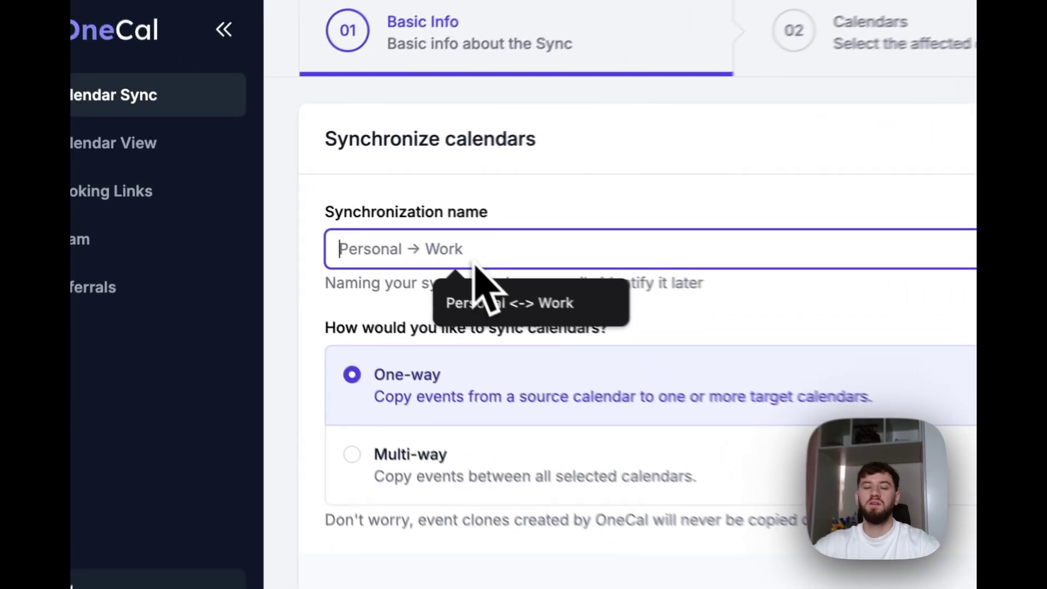
click(340, 246)
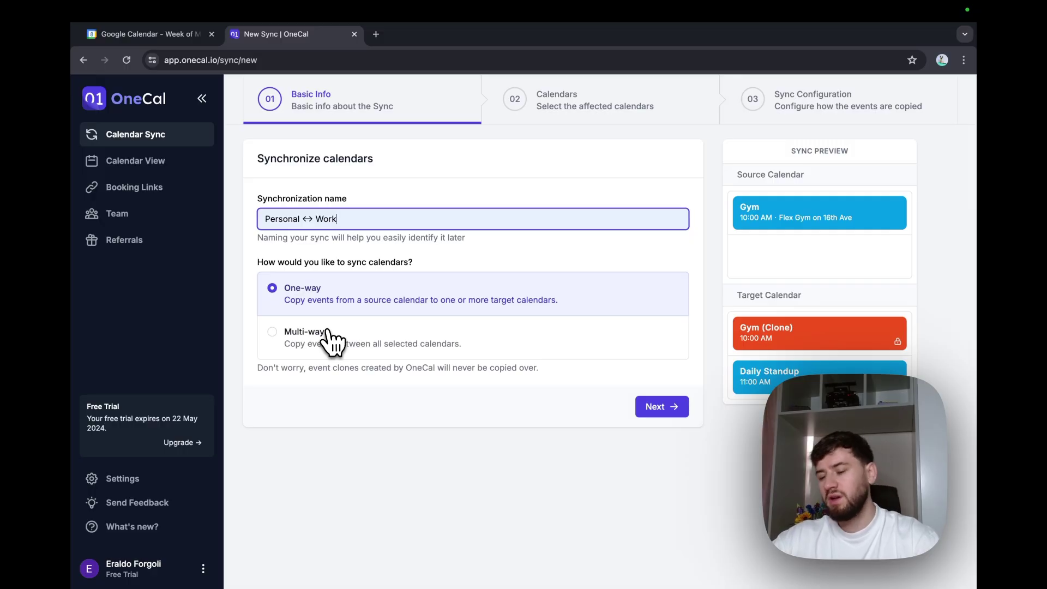
click(329, 334)
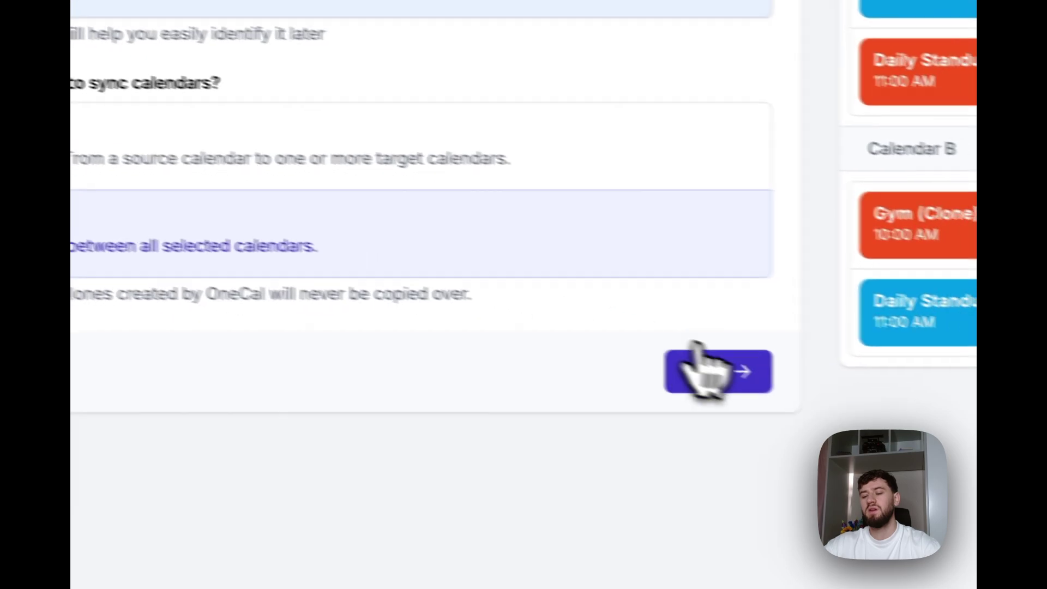
click(709, 371)
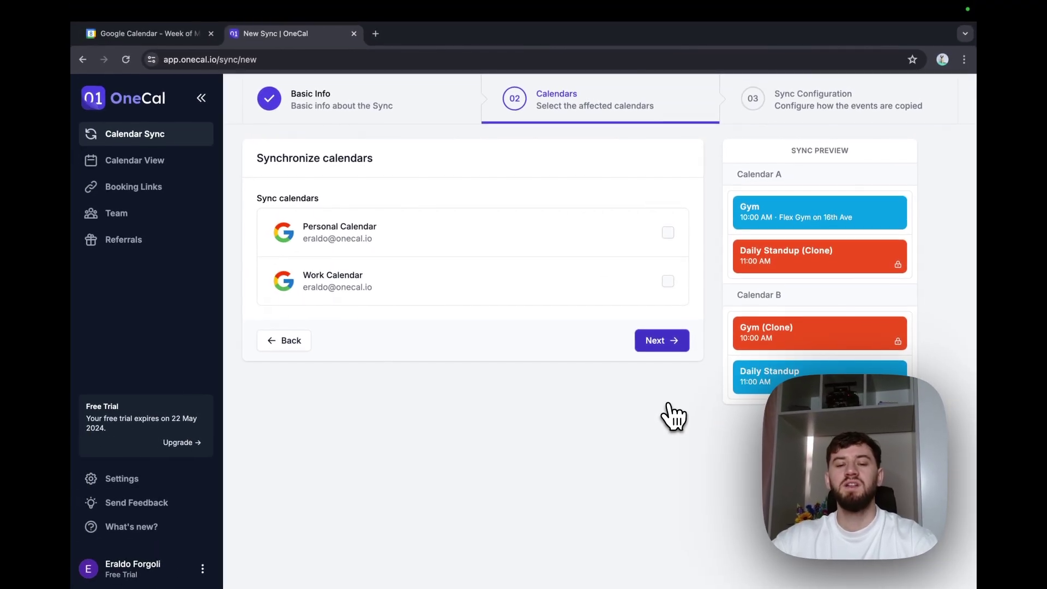
- Select the Personal Calendar and Work Calendar for the sync
click(668, 233)
click(668, 281)
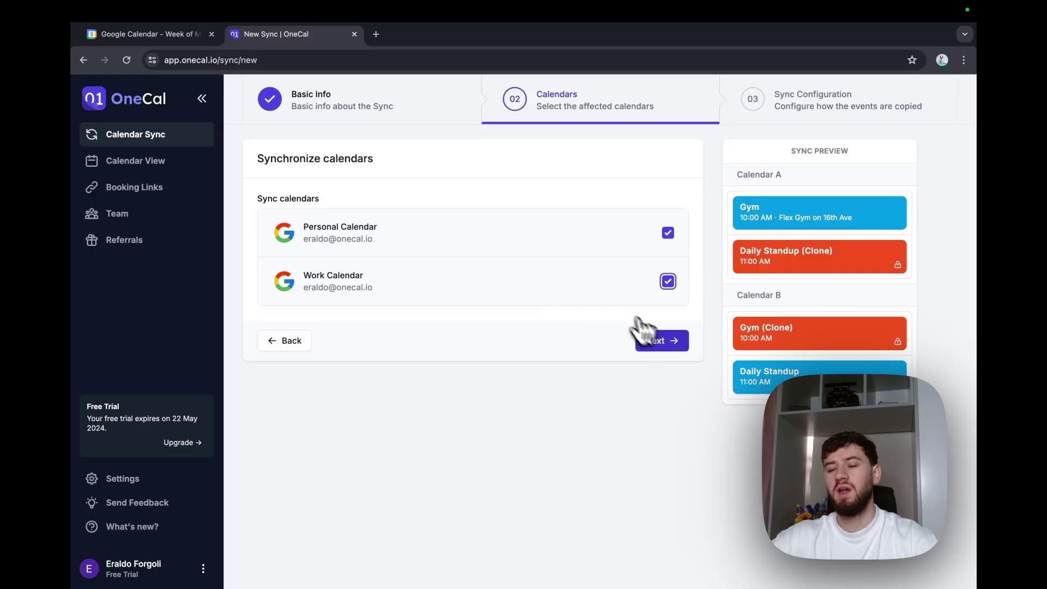
click(652, 341)
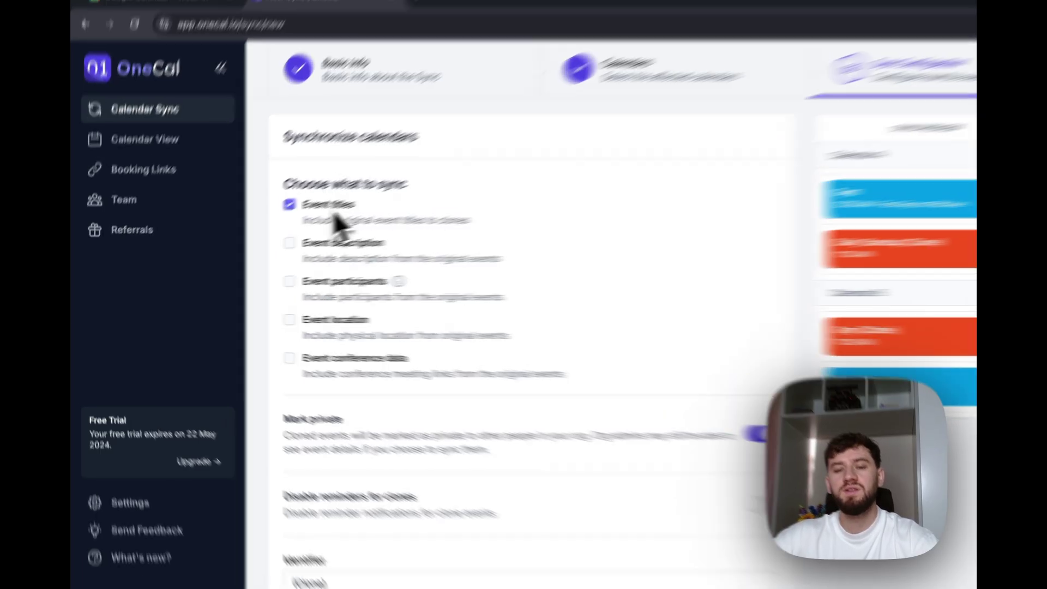
- Stop copying event titles so clones are titled Busy
click(302, 221)
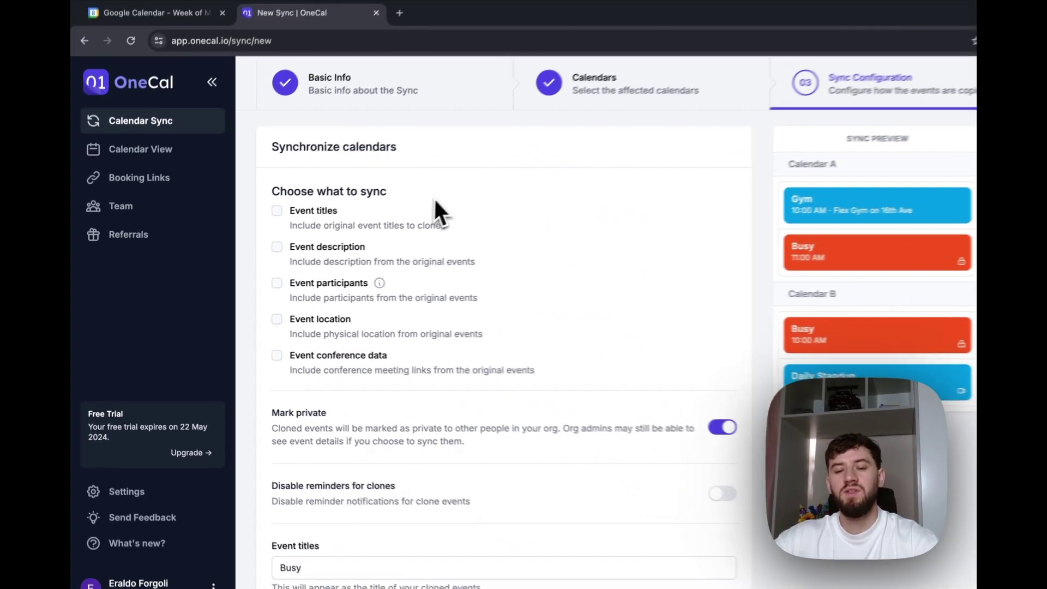
scroll(389, 317, down, 6)
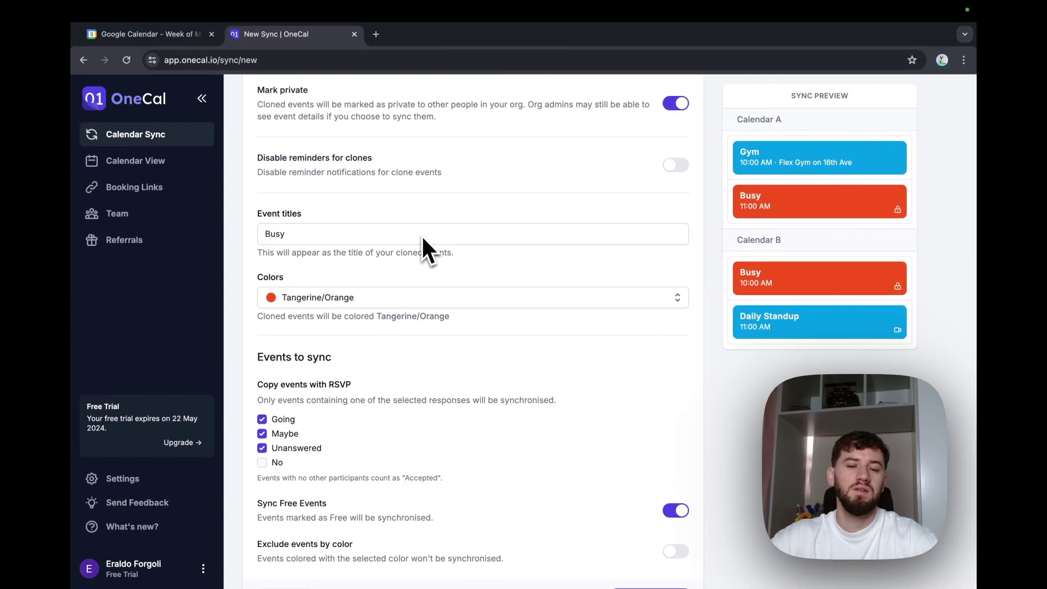
scroll(421, 240, up, 1)
click(344, 246)
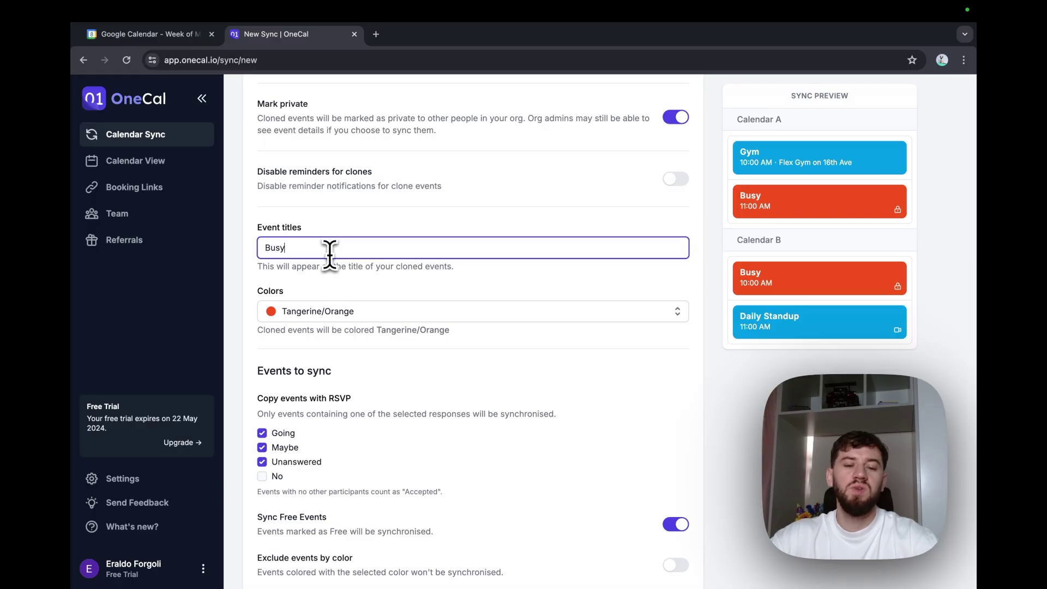
- Colour cloned events Grape/Purple and start the sync
click(393, 312)
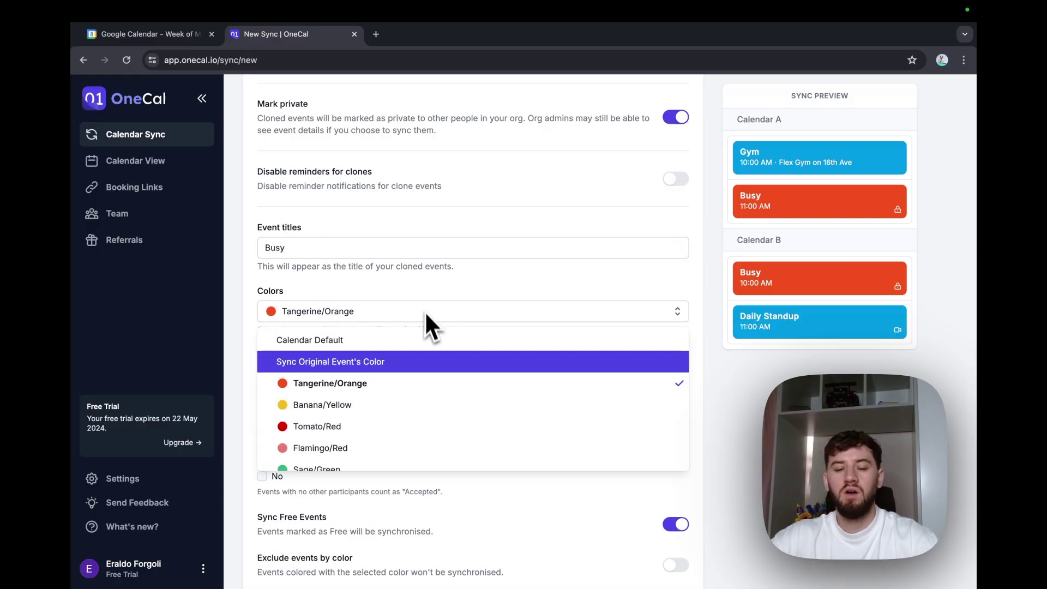
scroll(421, 436, down, 5)
click(421, 431)
scroll(393, 437, down, 2)
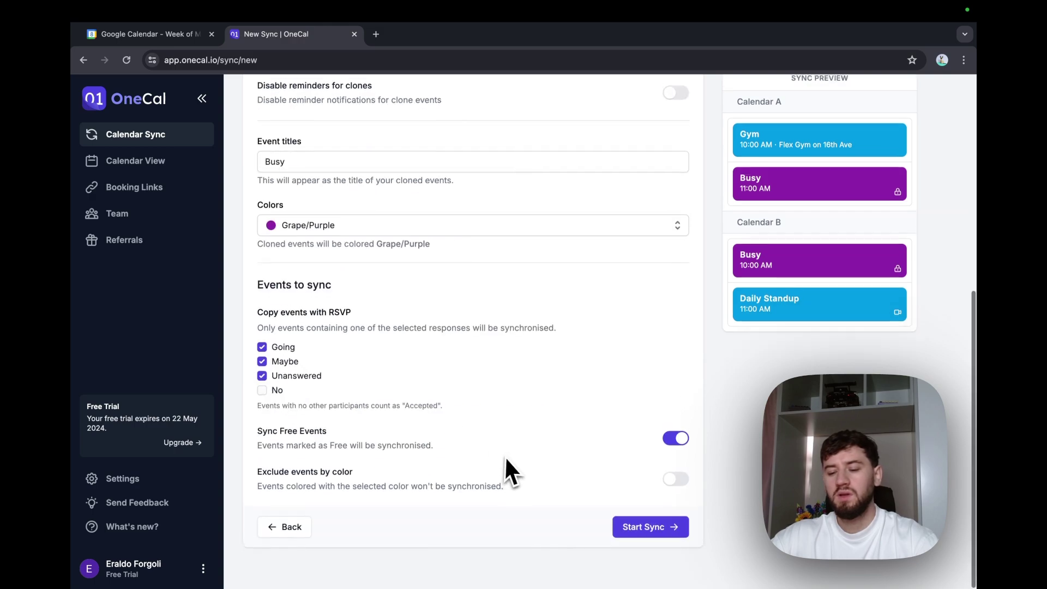
click(660, 544)
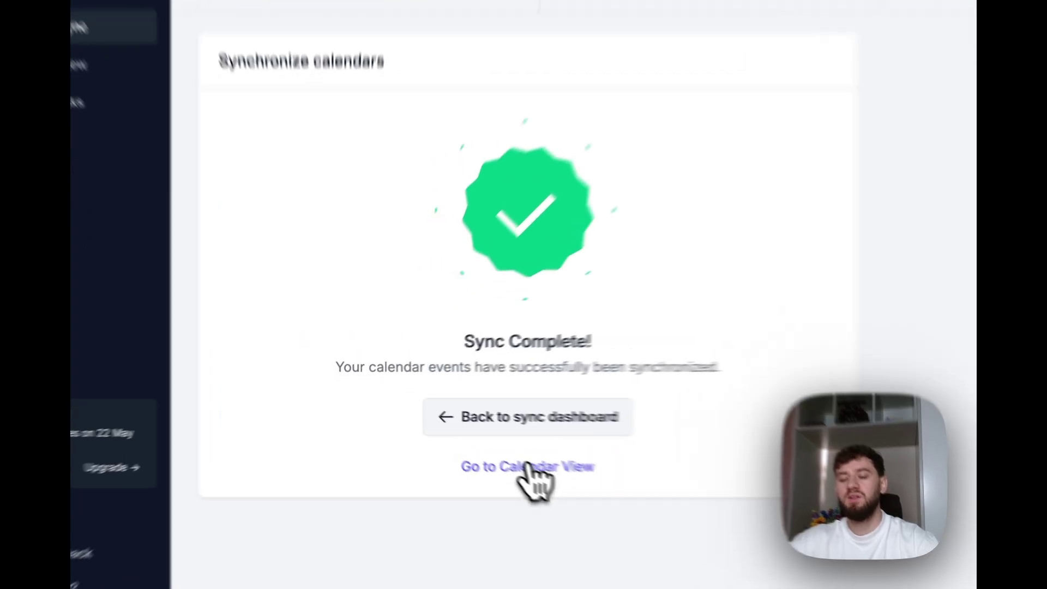
- Open OneCal's calendar view showing both the Personal and Work calendars
click(475, 442)
click(368, 41)
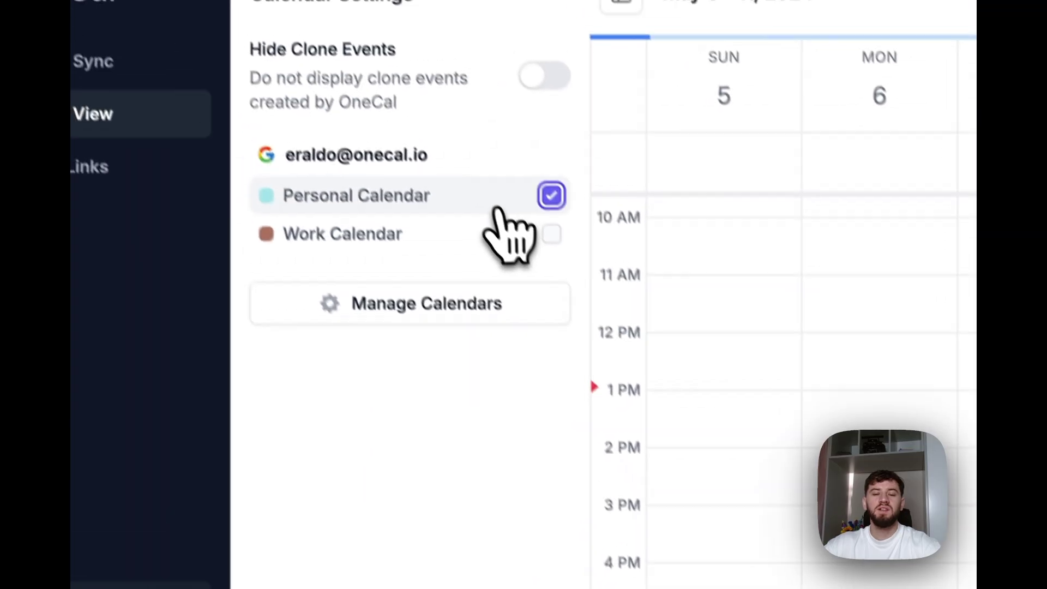
click(260, 70)
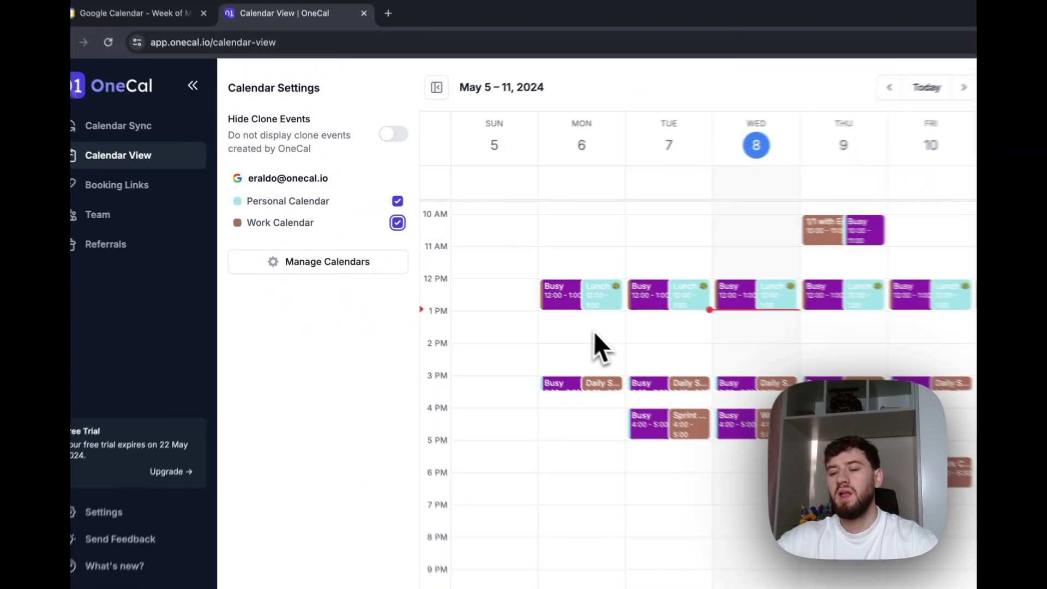
- Inspect Monday's Lunch, Busy clone and Daily Standup event details
click(560, 312)
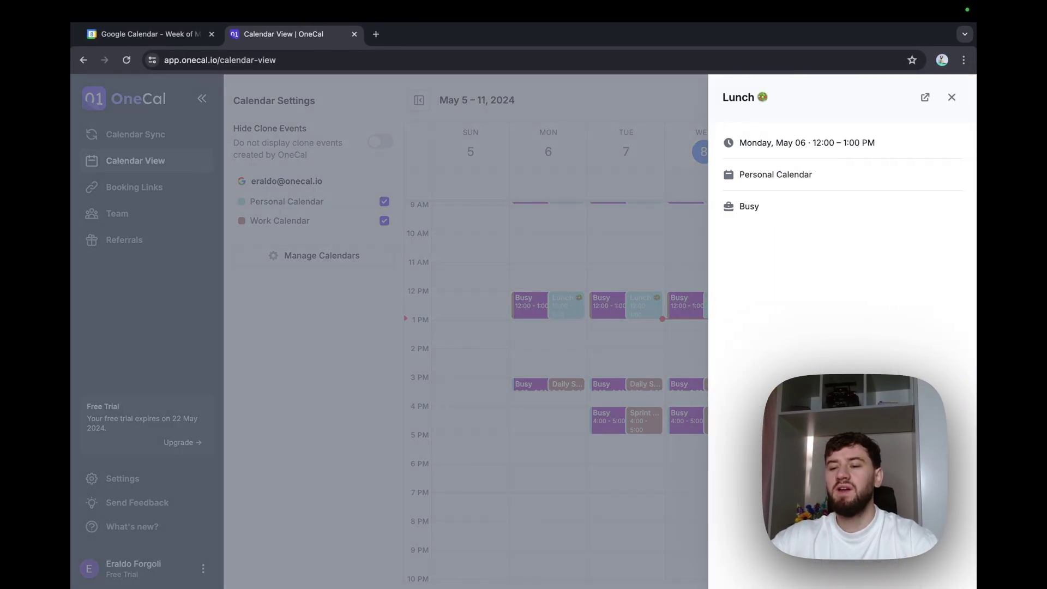
click(649, 227)
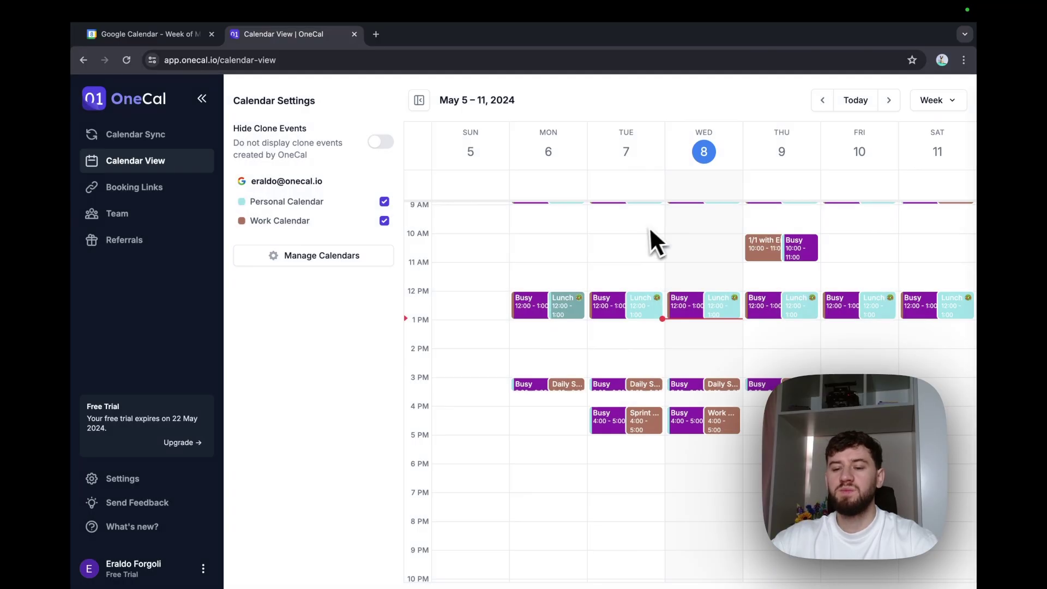
click(538, 315)
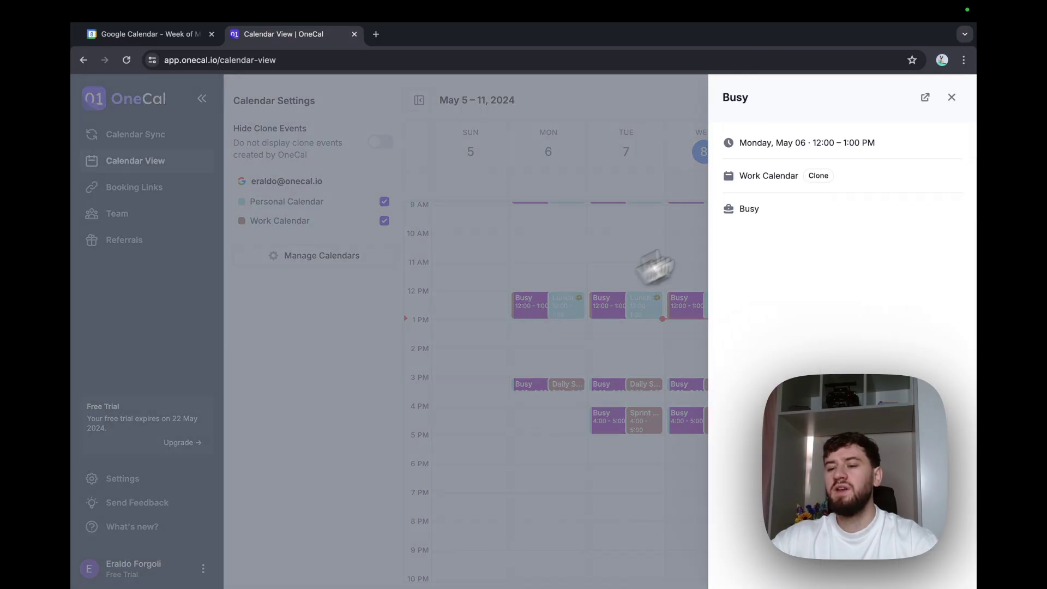
triple_click(744, 177)
click(643, 229)
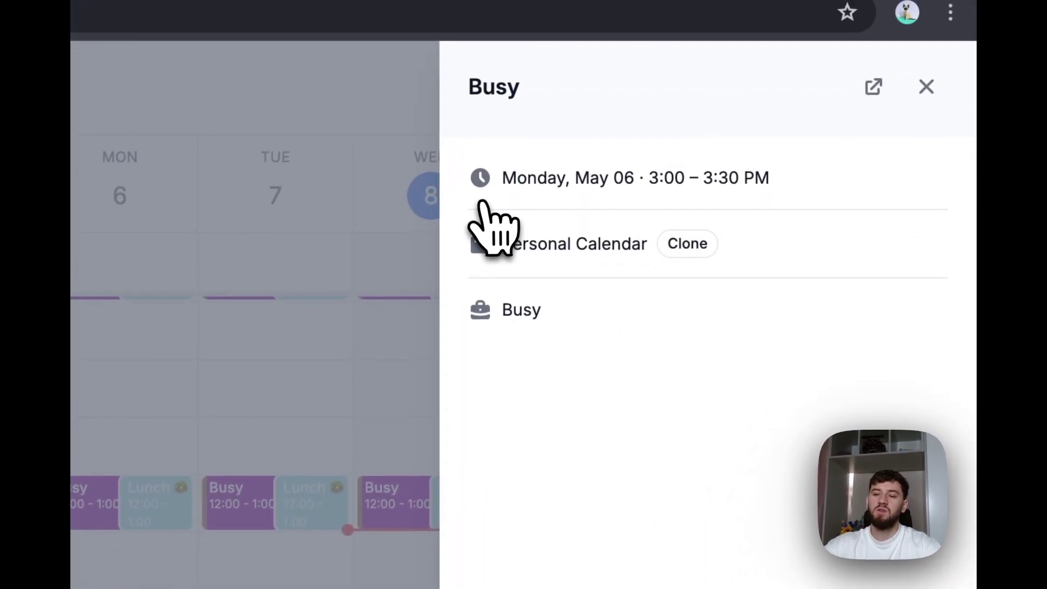
triple_click(513, 232)
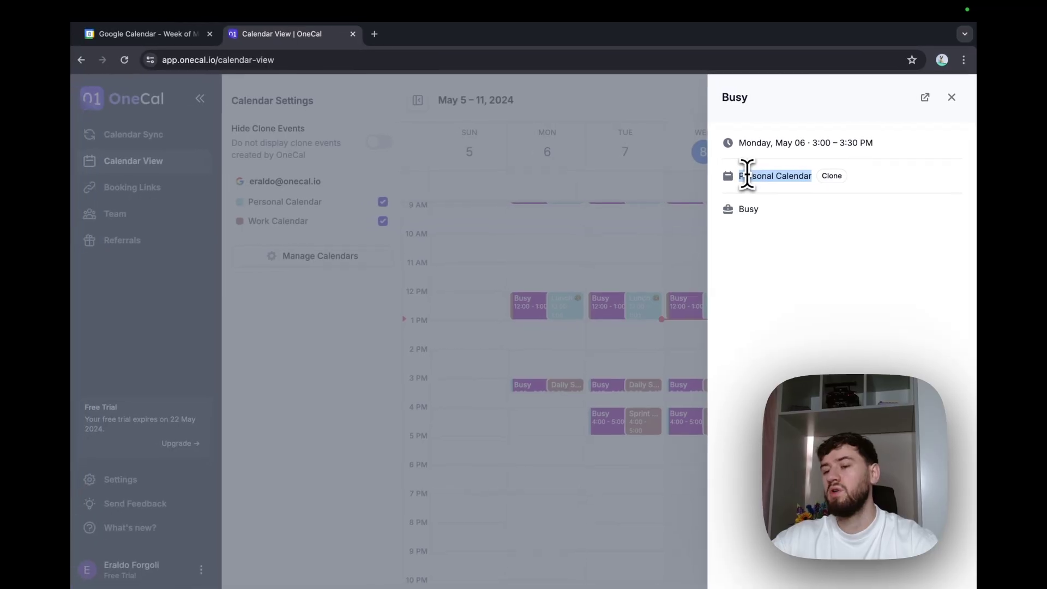
click(657, 279)
click(562, 384)
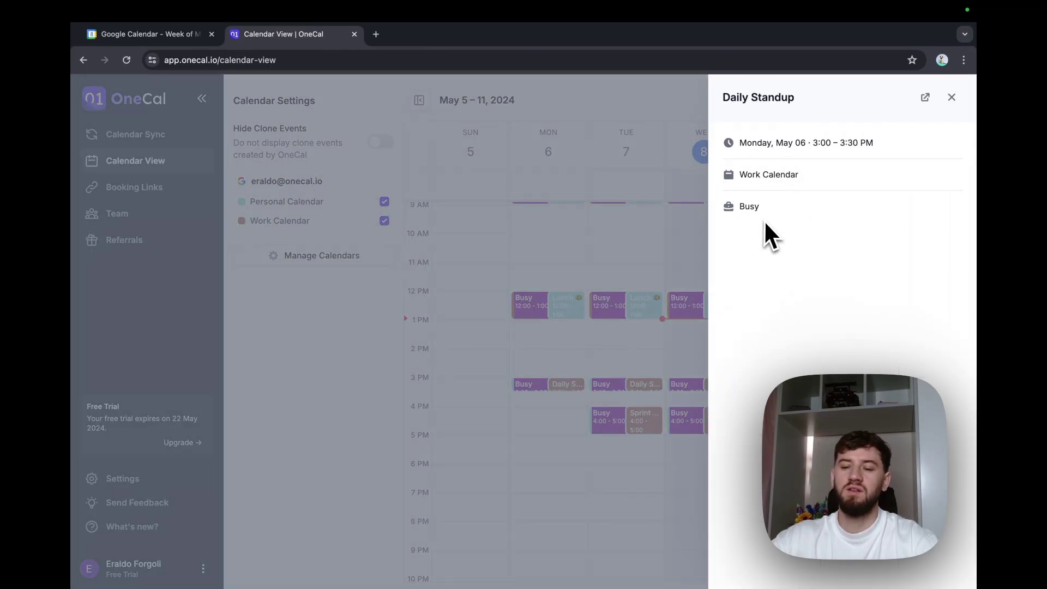
click(579, 291)
- In Google Calendar, hide the Personal and Work calendars and show only the main account calendar
click(166, 36)
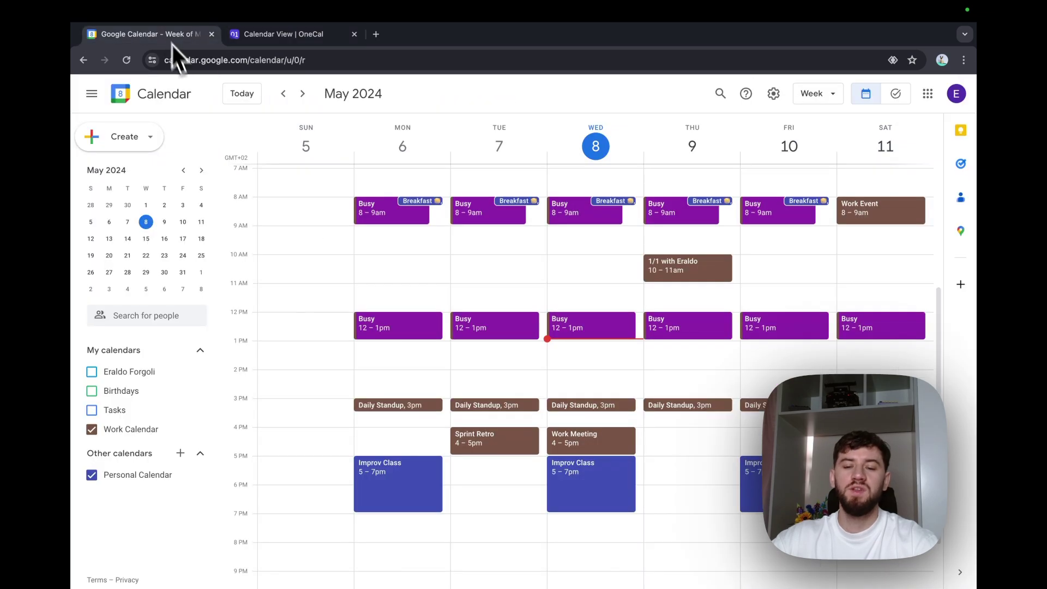
click(123, 474)
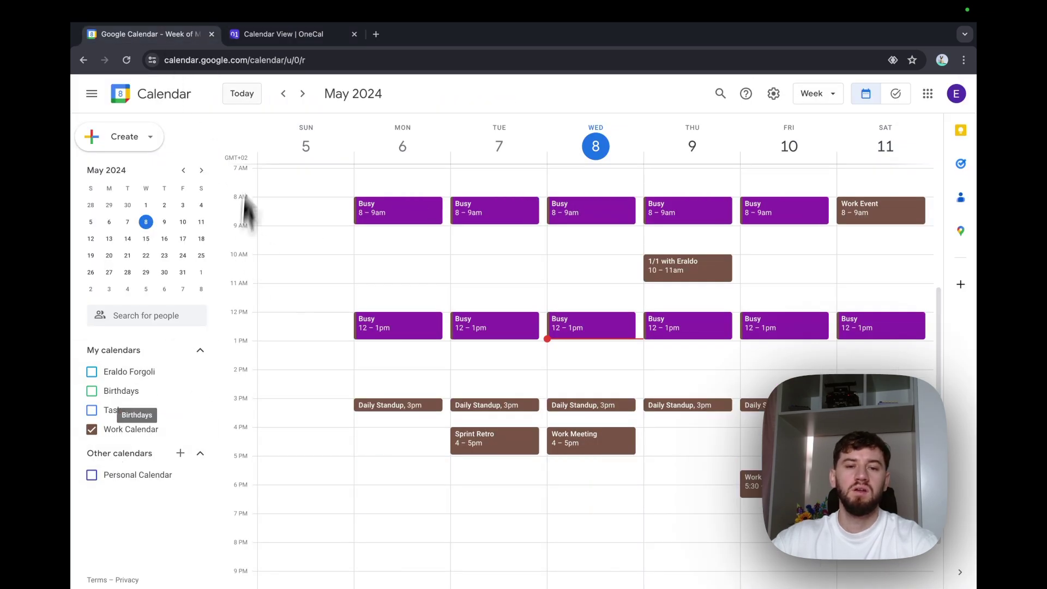
scroll(488, 401, up, 1)
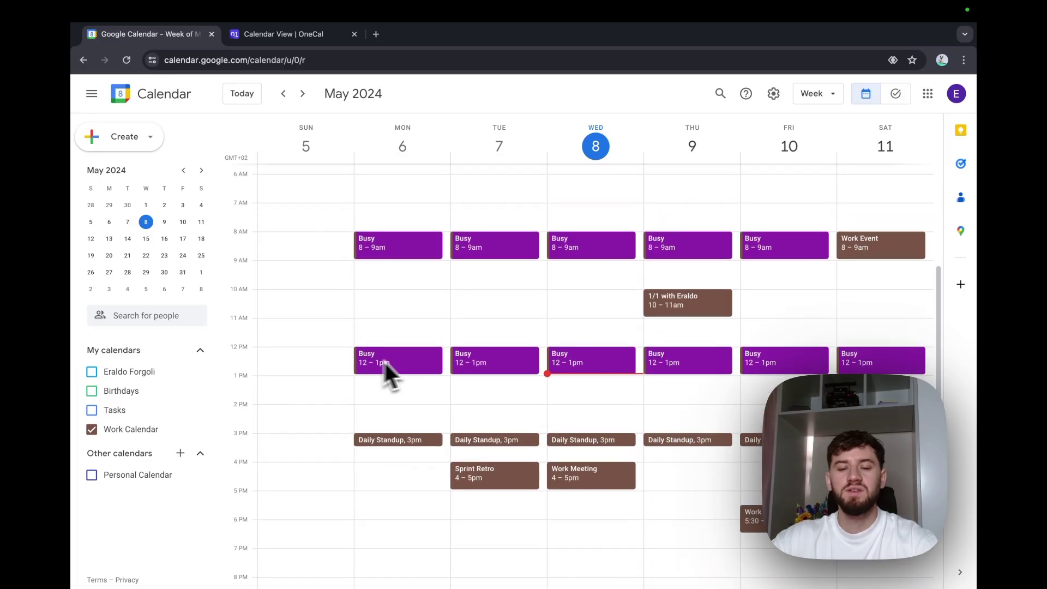
click(139, 430)
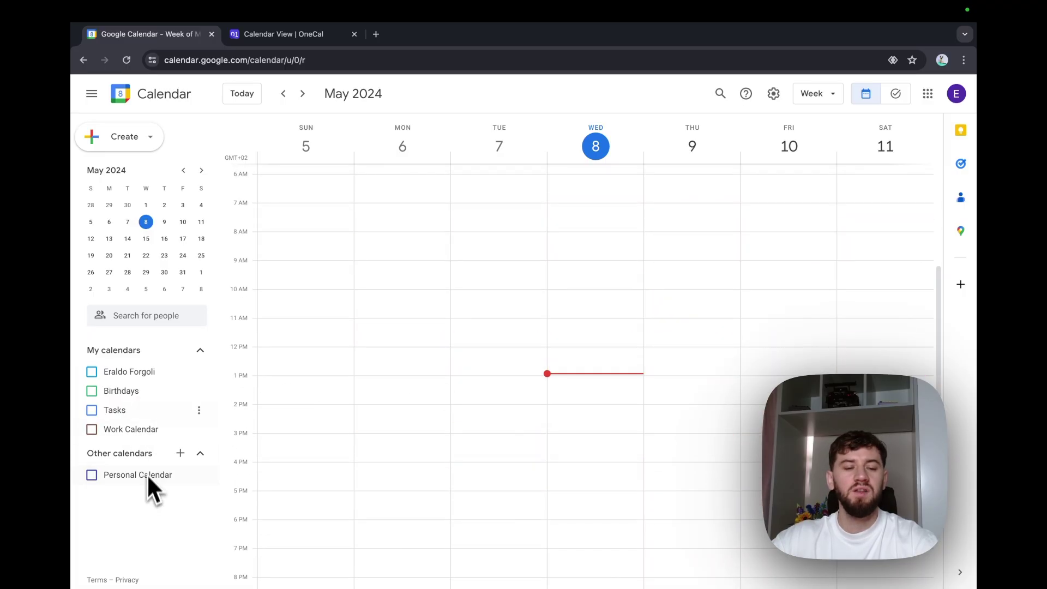
click(144, 372)
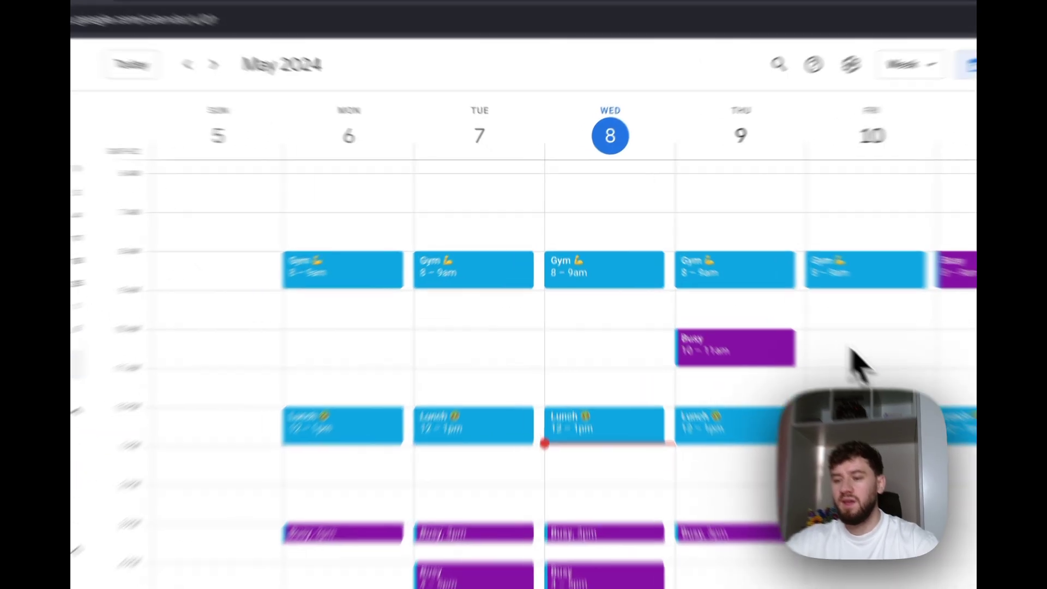
- Add a 1/1 meeting with a colleague on Friday 10am, then view OneCal's Calendar Sync page
click(776, 302)
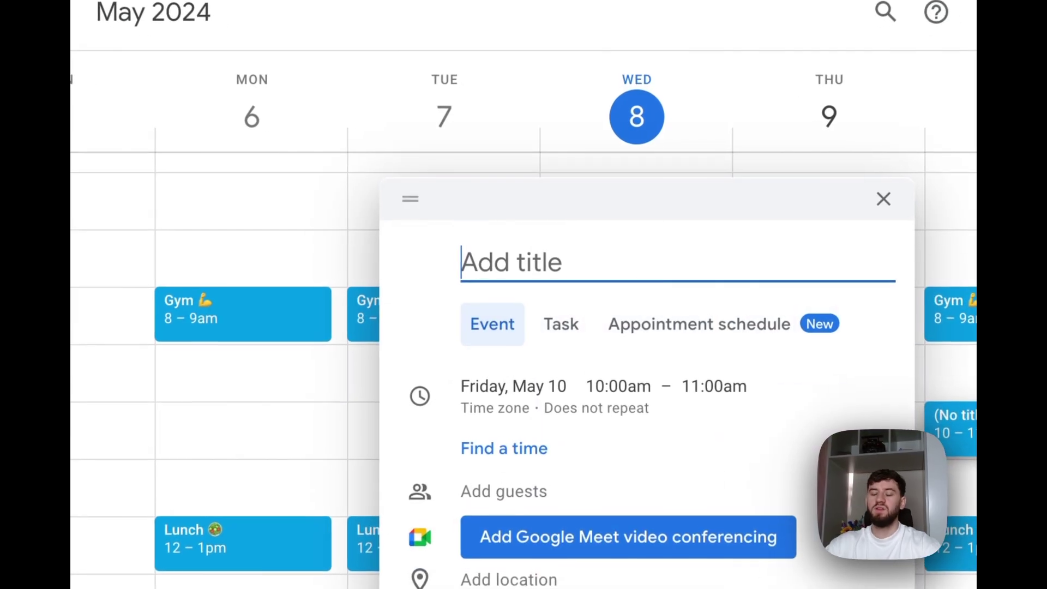
text(1/1 wi)
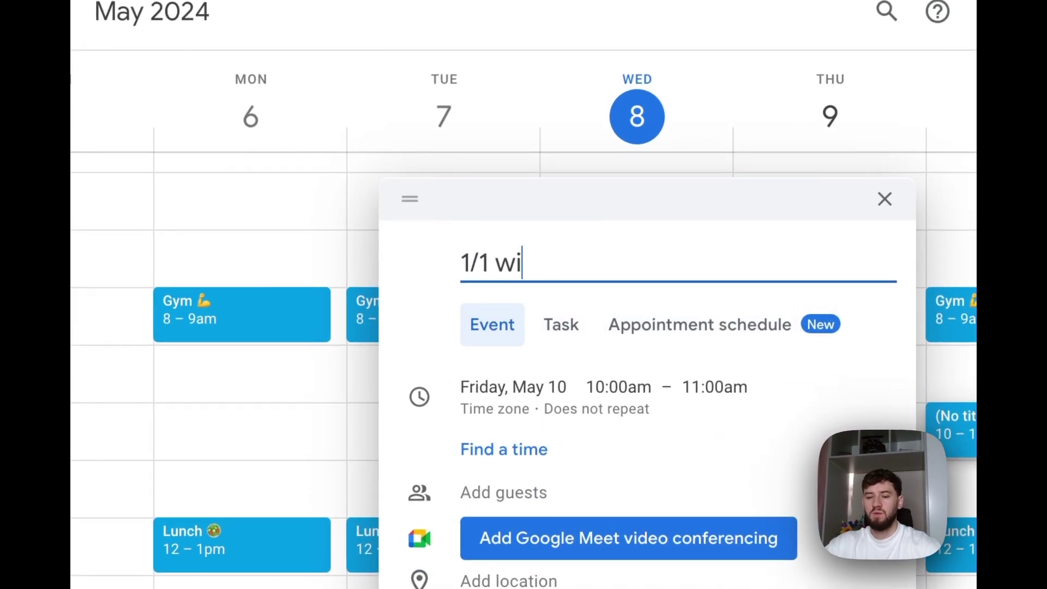
text(th Eraldo)
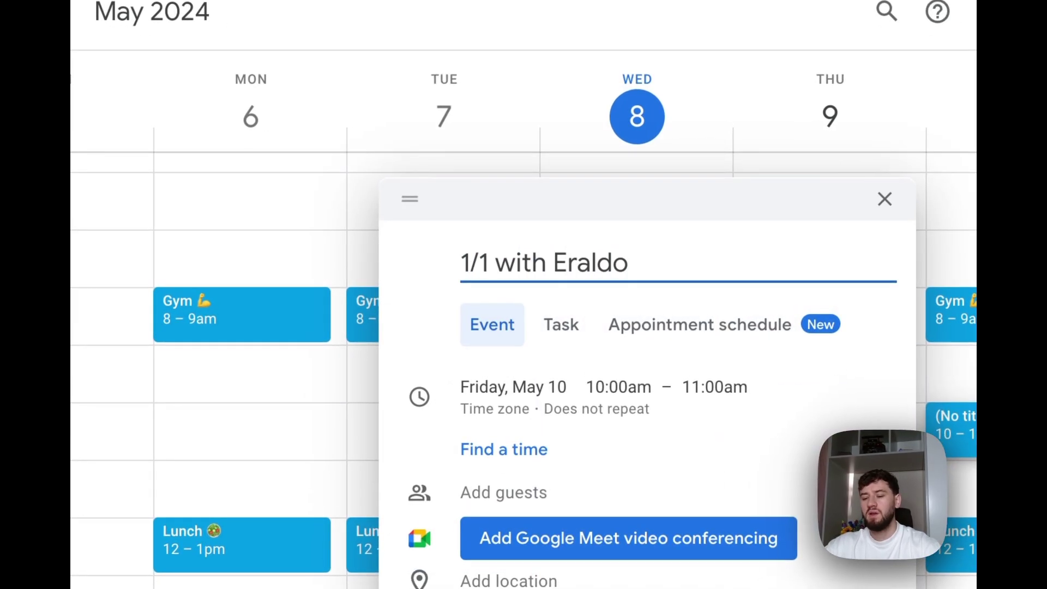
key(Return)
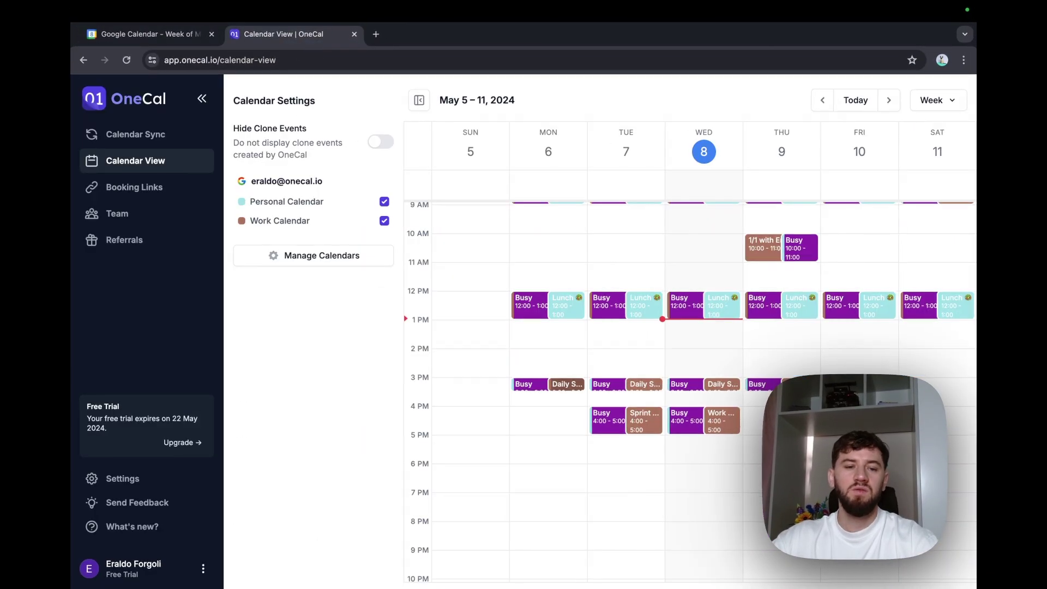
click(147, 135)
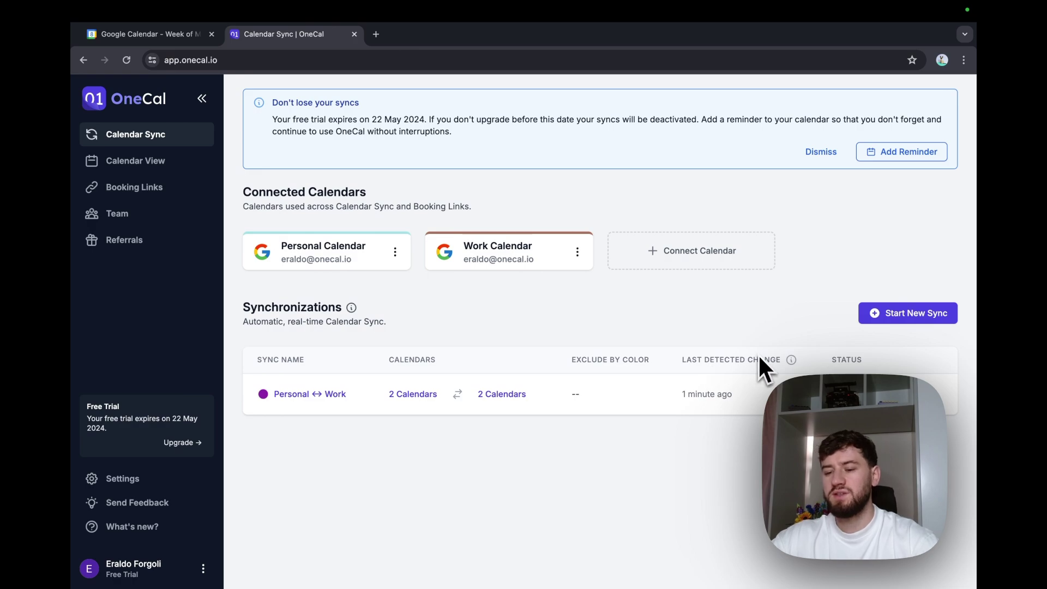
- Show only the Work Calendar and reload to reveal the Friday 10–11am Busy clone
click(148, 35)
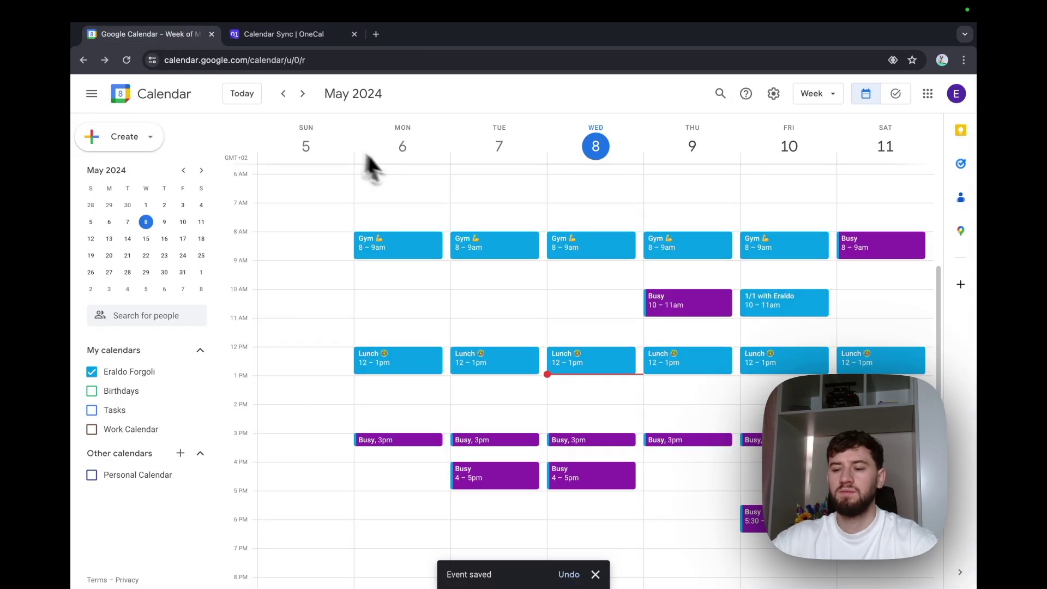
click(123, 429)
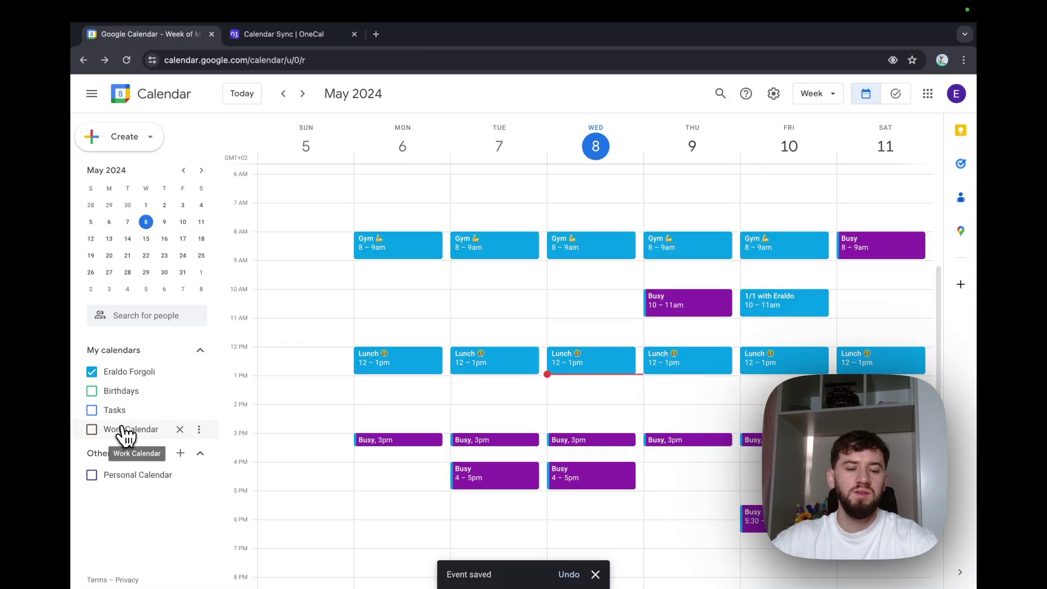
double_click(127, 377)
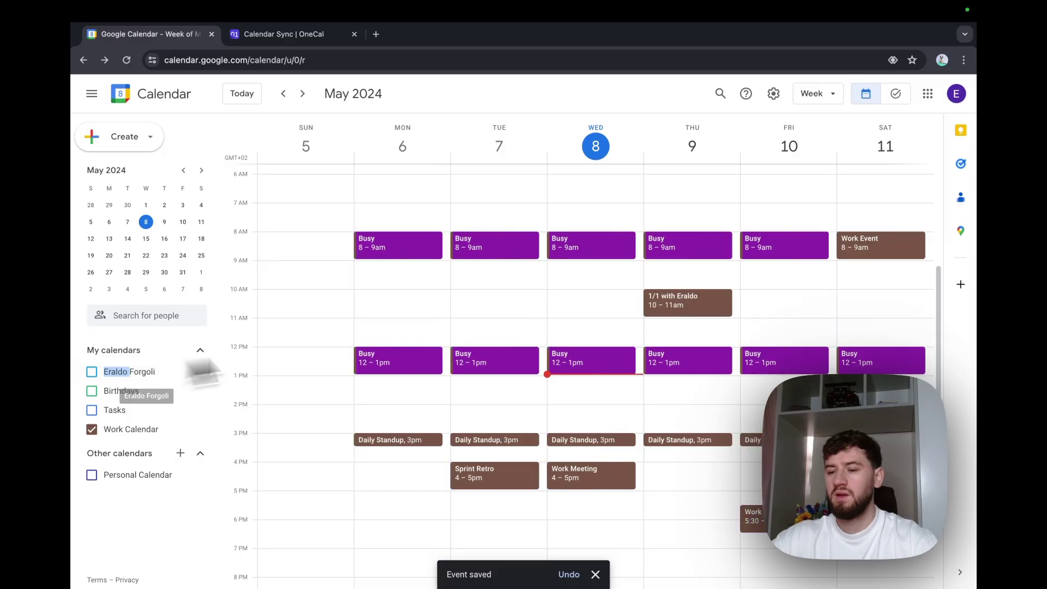
click(125, 60)
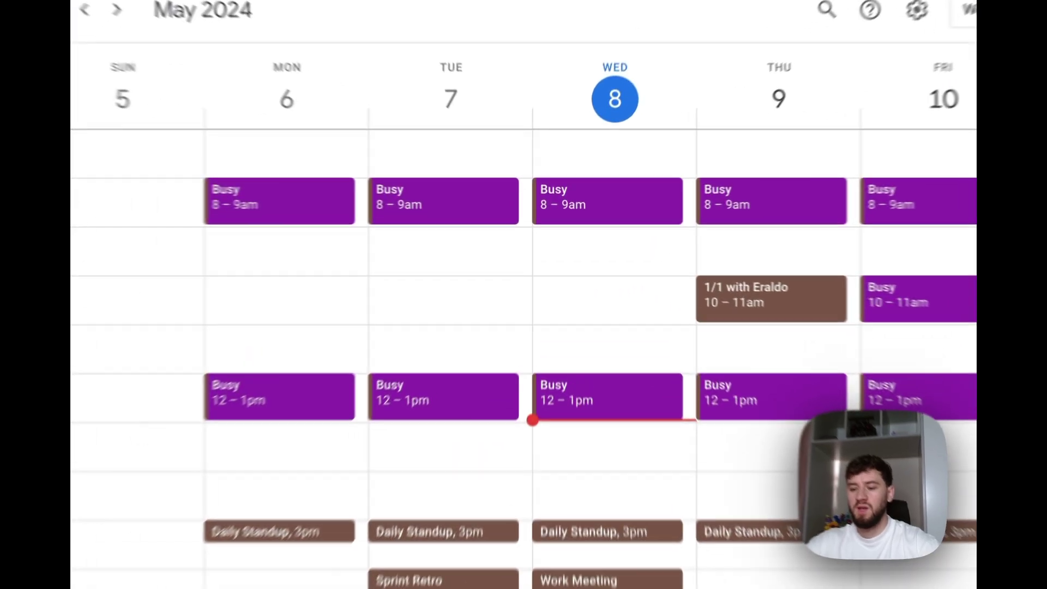
- Create a 'Focus Time' event on Friday at 4pm in the Work Calendar
click(785, 436)
text(Focu)
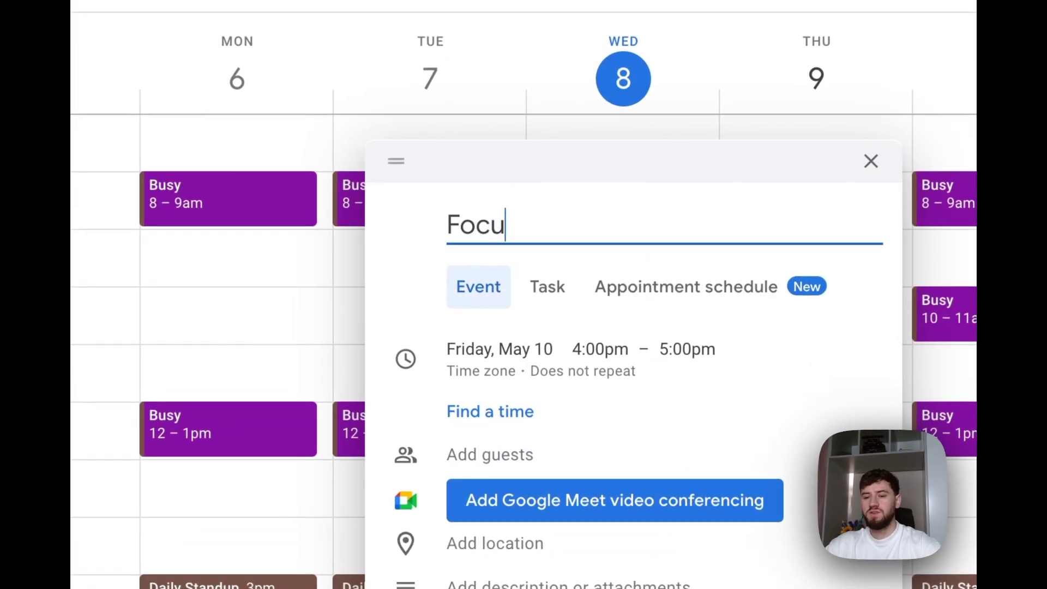
text(s Time)
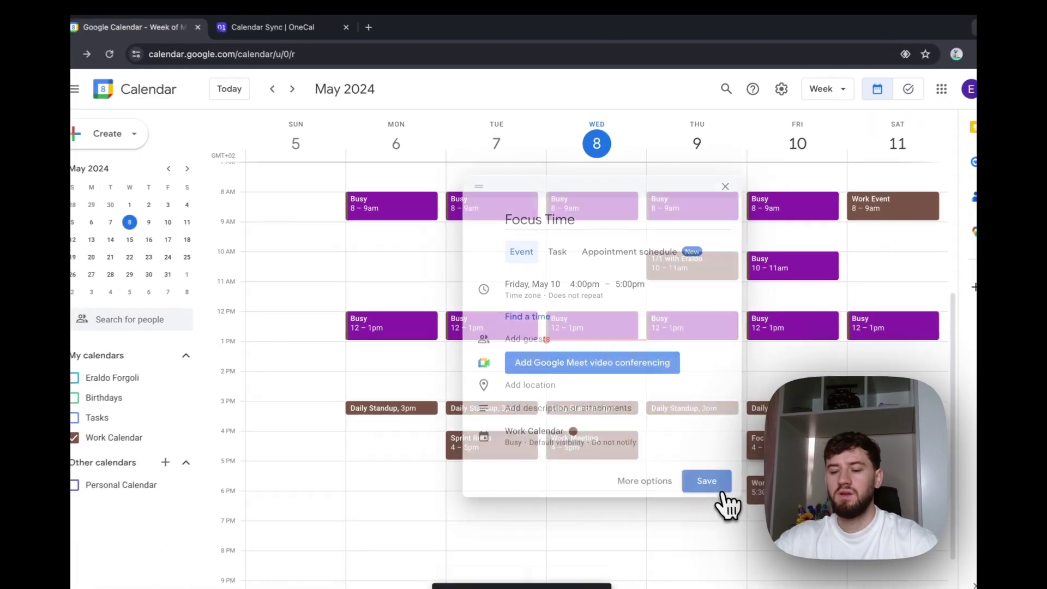
click(711, 485)
- Show only the main calendar and reload so the Focus Time Busy clone appears
key(ctrl+Tab)
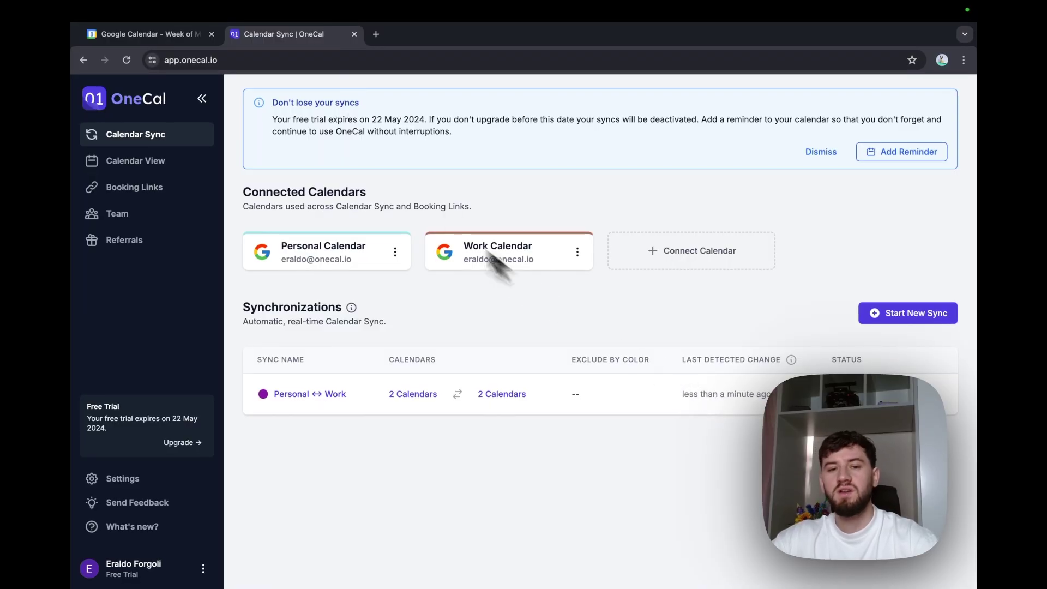
key(ctrl+Tab)
click(158, 373)
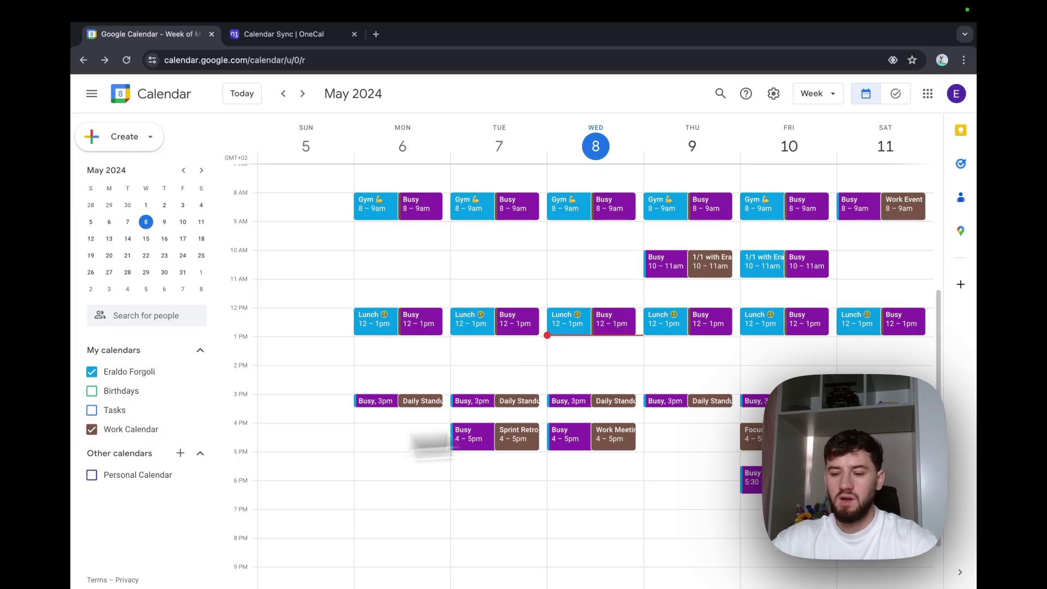
click(155, 432)
click(126, 60)
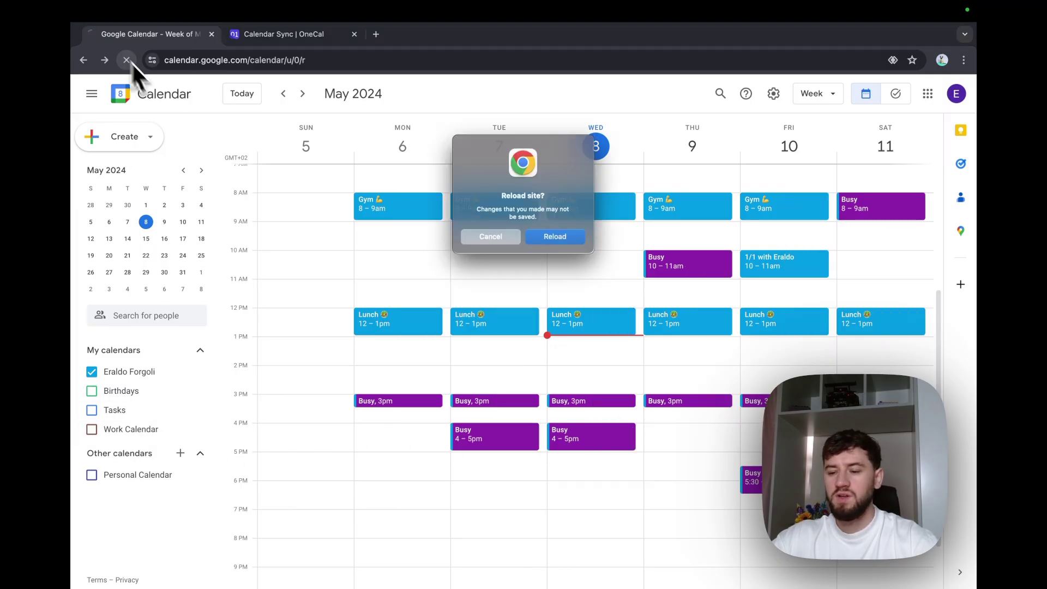
click(539, 242)
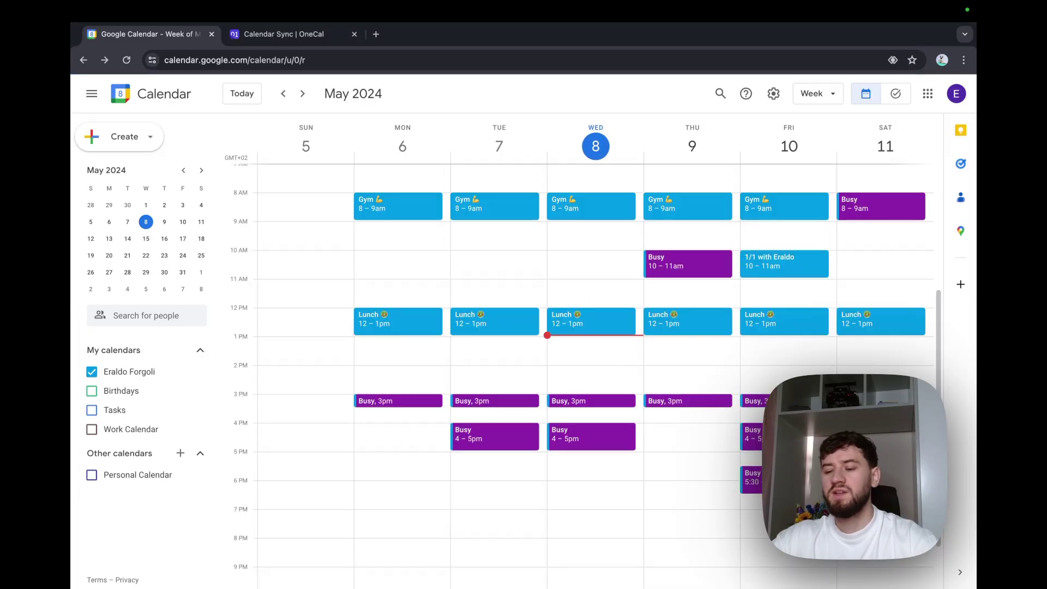
click(317, 35)
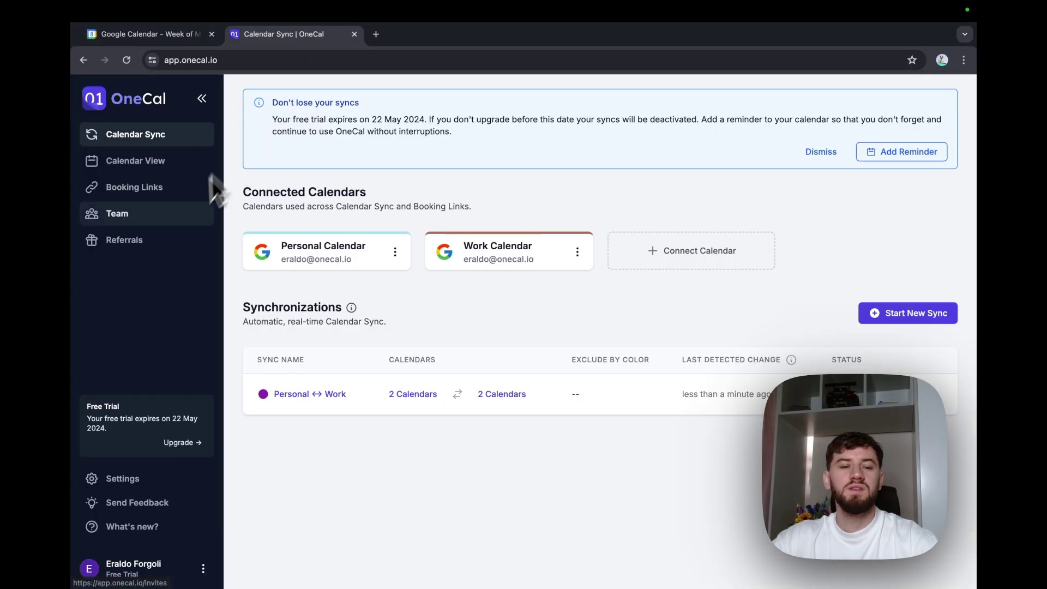
- In OneCal's Calendar View, inspect Friday's Focus Time event and its Work Calendar source
click(163, 165)
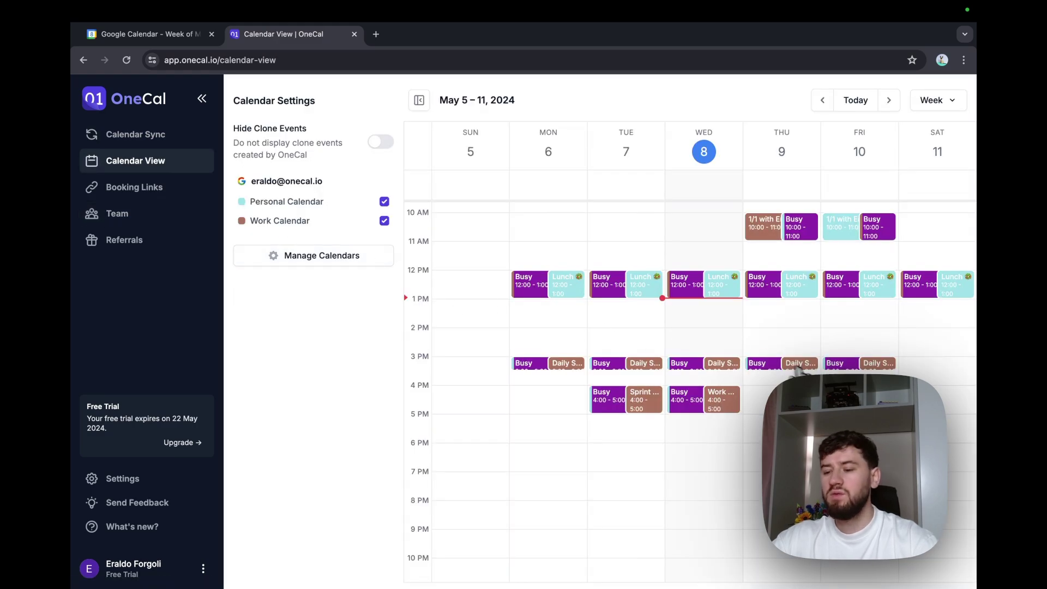
click(876, 371)
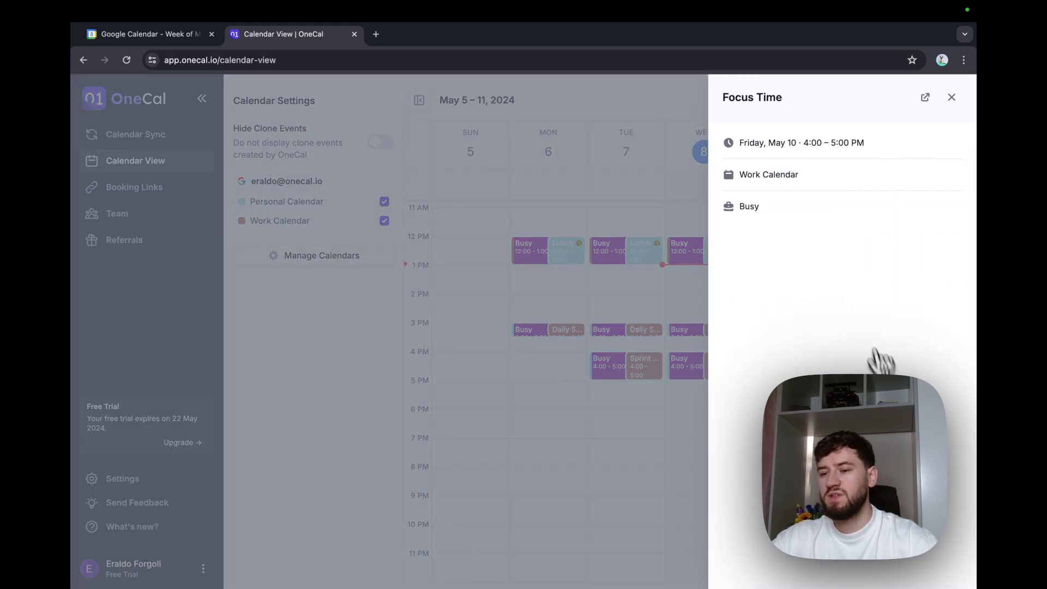
triple_click(752, 174)
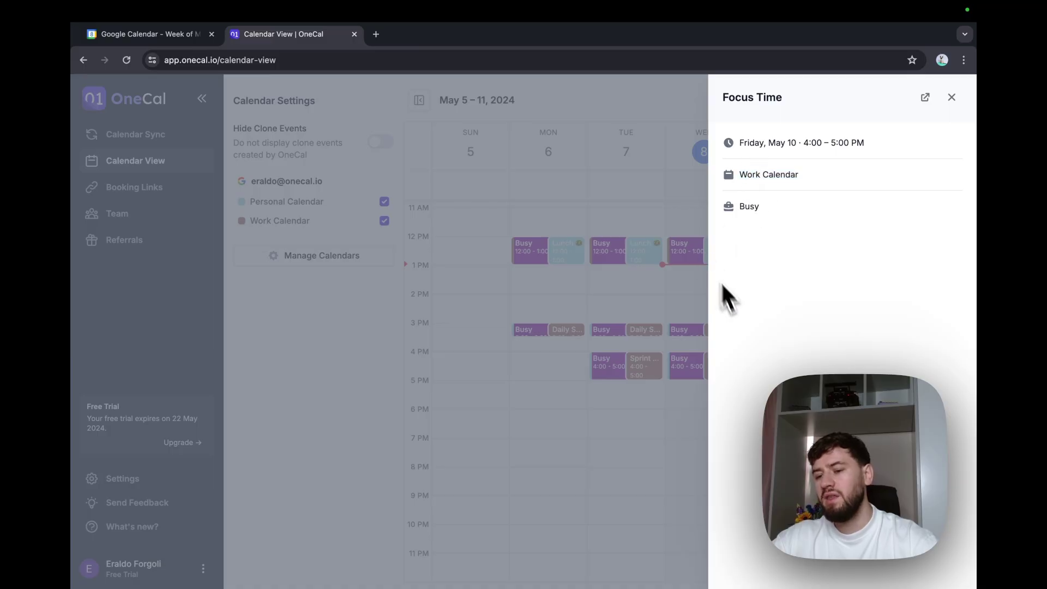
click(663, 339)
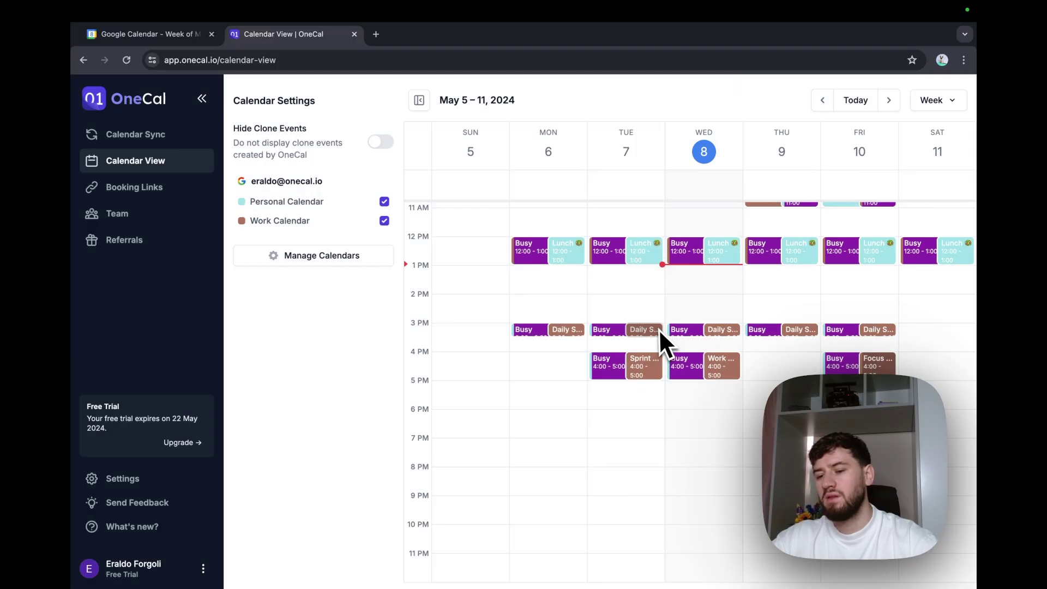
- Inspect the matching Friday 4pm Busy clone on the Personal Calendar
click(843, 370)
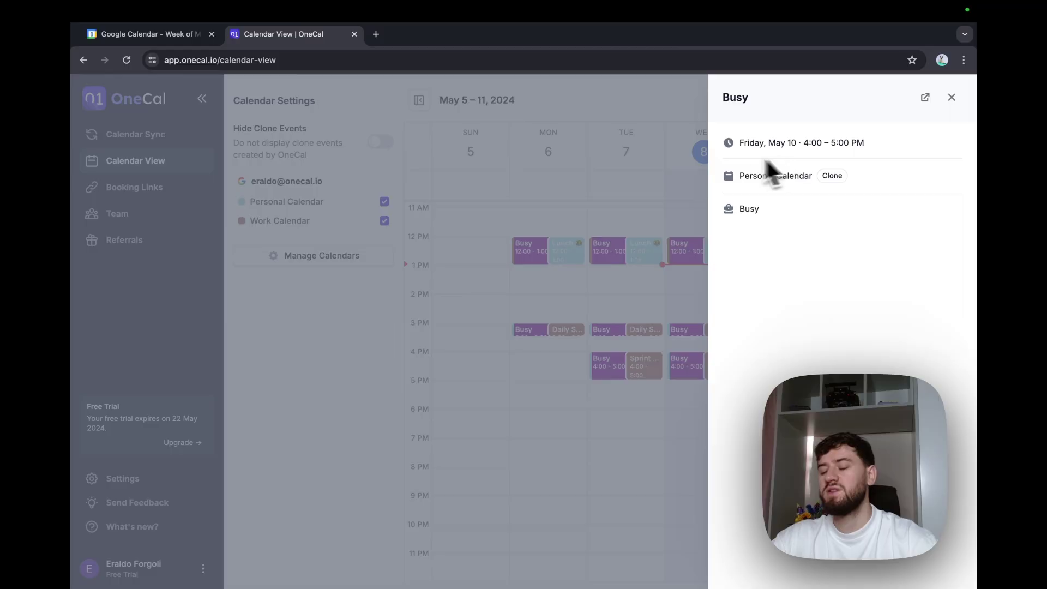
click(644, 256)
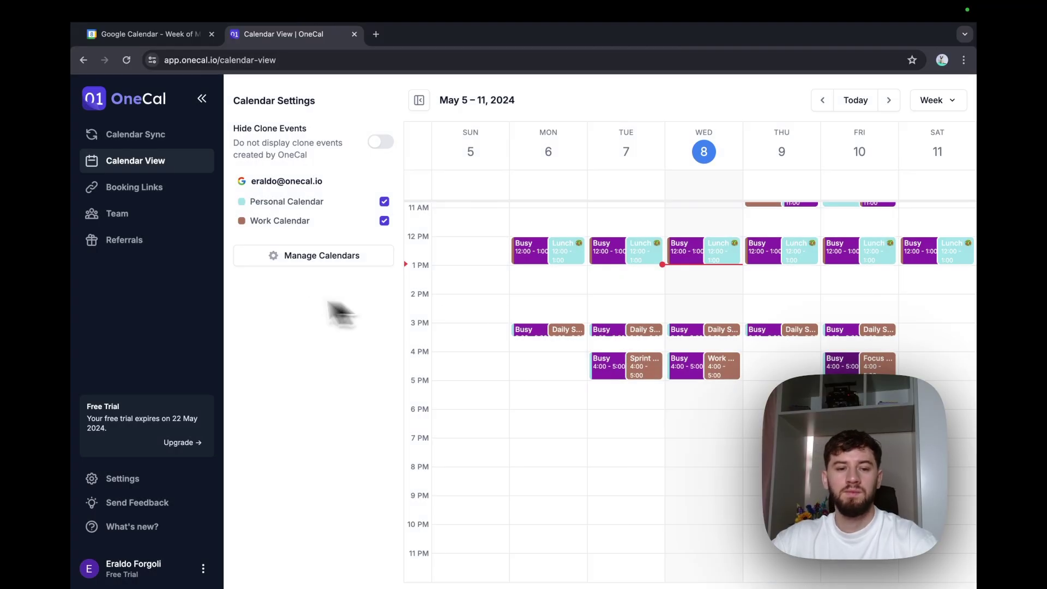
click(149, 188)
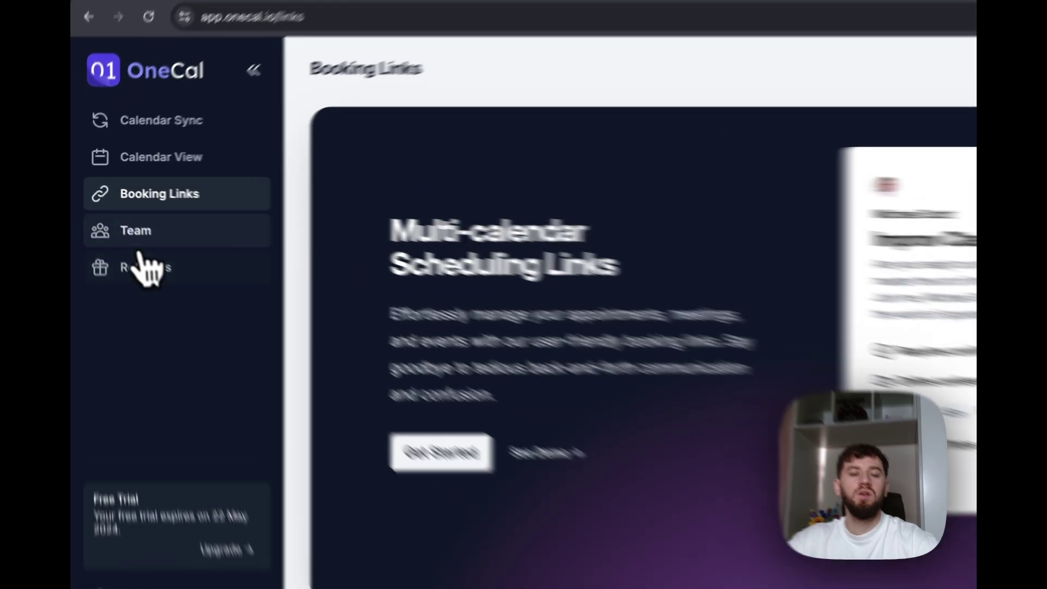
- Go to OneCal's Team page for collective scheduling and API provisioning
click(115, 214)
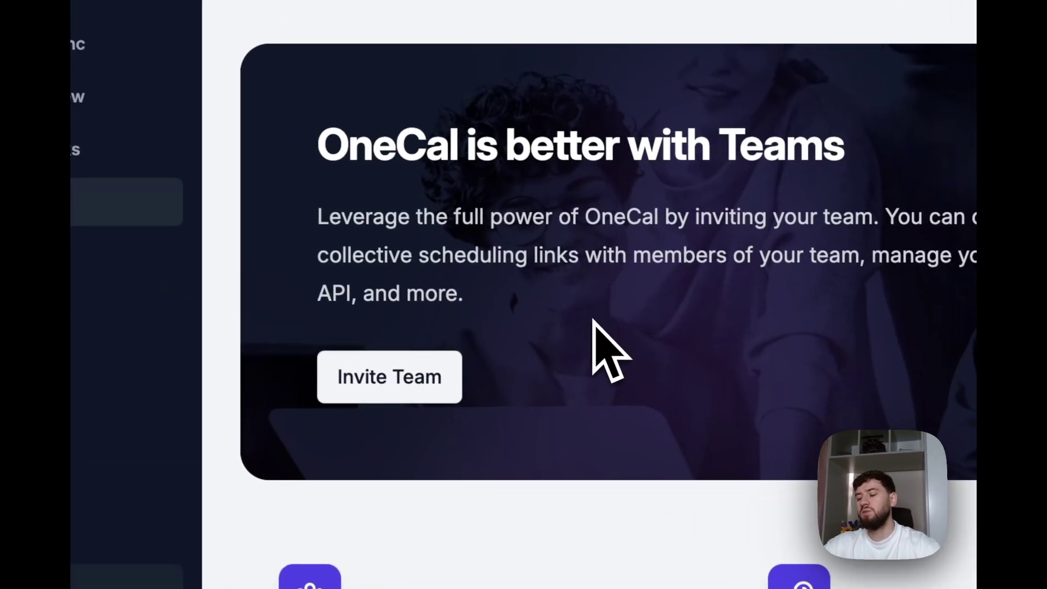